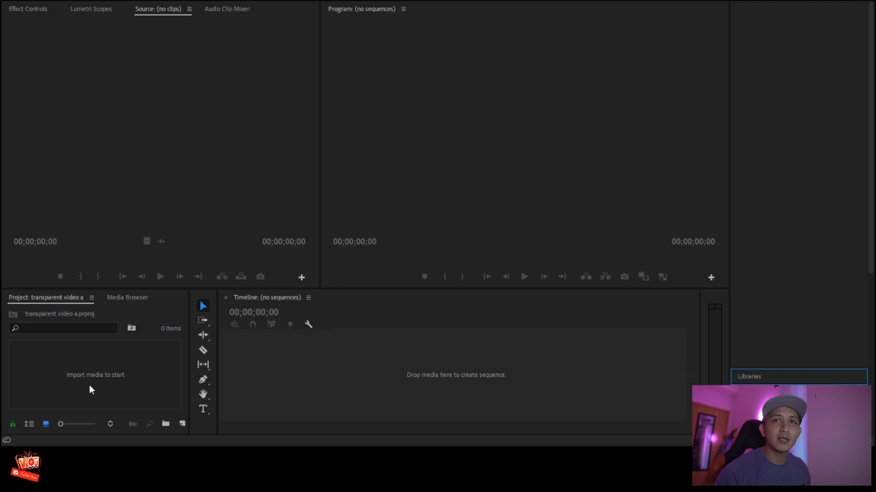
Step: Import the logo PNG and the C0124.MP4 footage into the project, and delete the extra black item
double_click(89, 386)
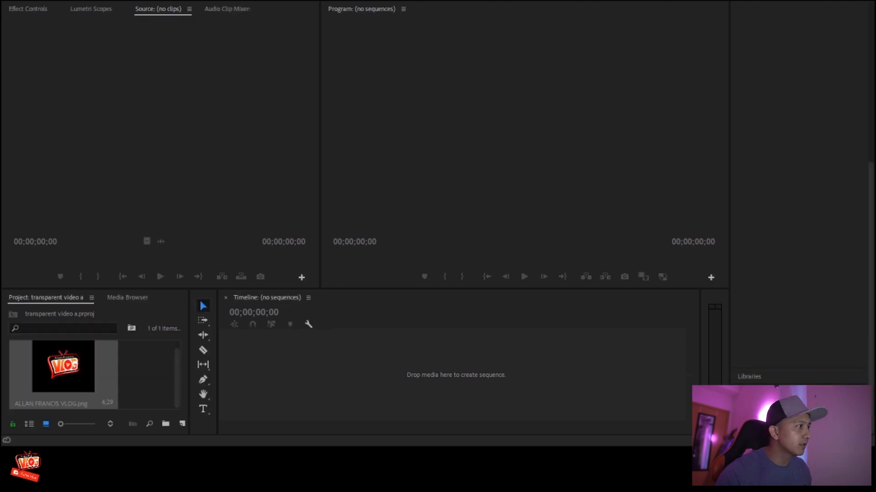
left_click(79, 364)
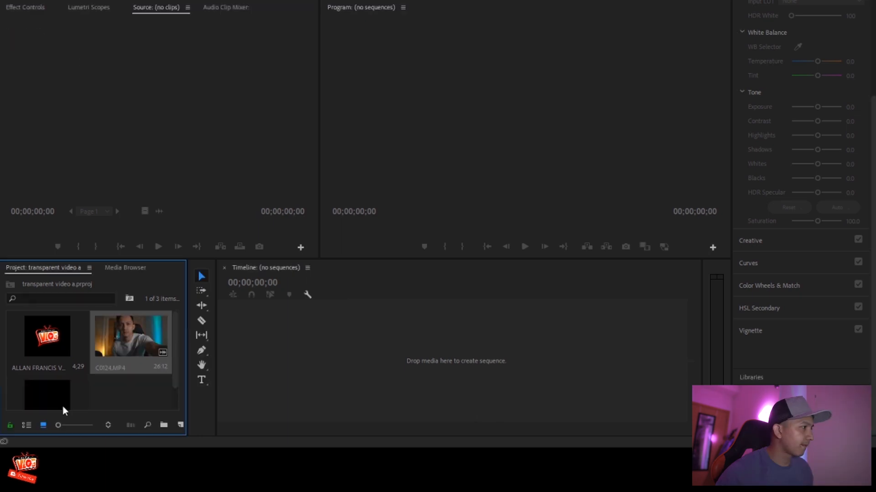
left_click(39, 404)
key("Delete")
Step: Create a sequence from the C0124.MP4 footage
left_click(136, 344)
left_click_drag(136, 345, 274, 351)
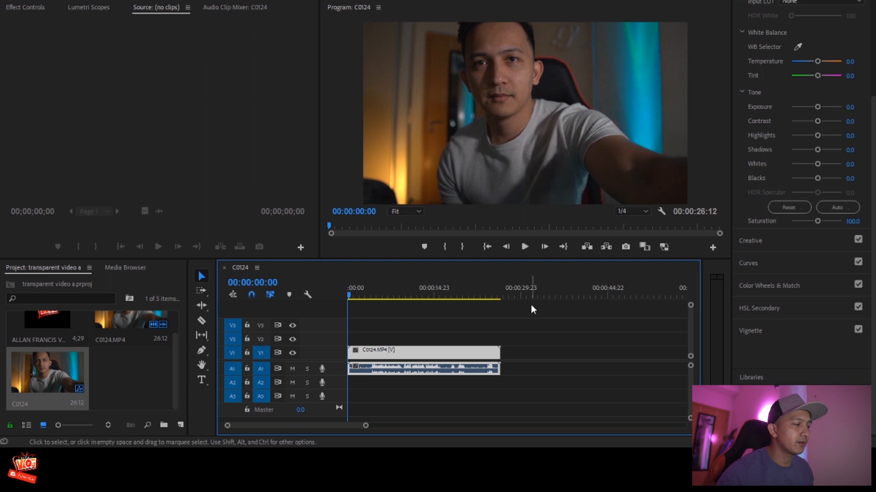
left_click_drag(409, 356, 377, 370)
Step: Place the logo PNG on track V2 above the start of the footage and scale it to the frame size
left_click(41, 324)
left_click_drag(47, 318, 355, 338)
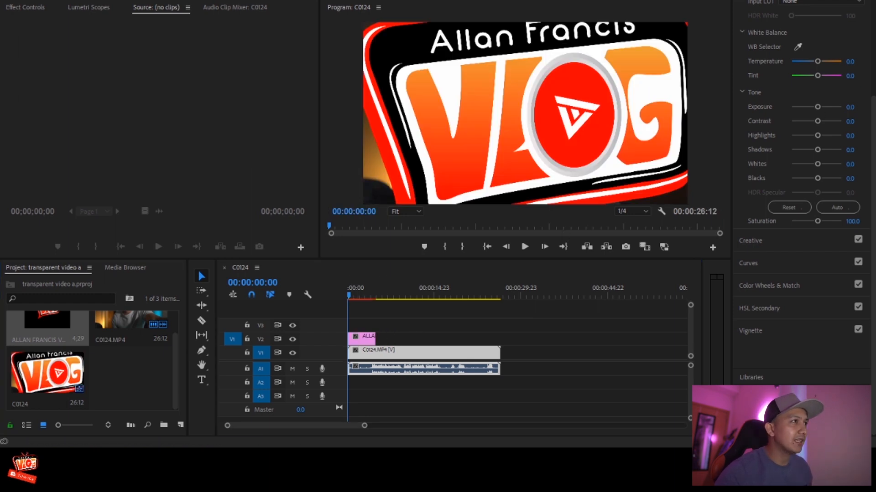
left_click(364, 349)
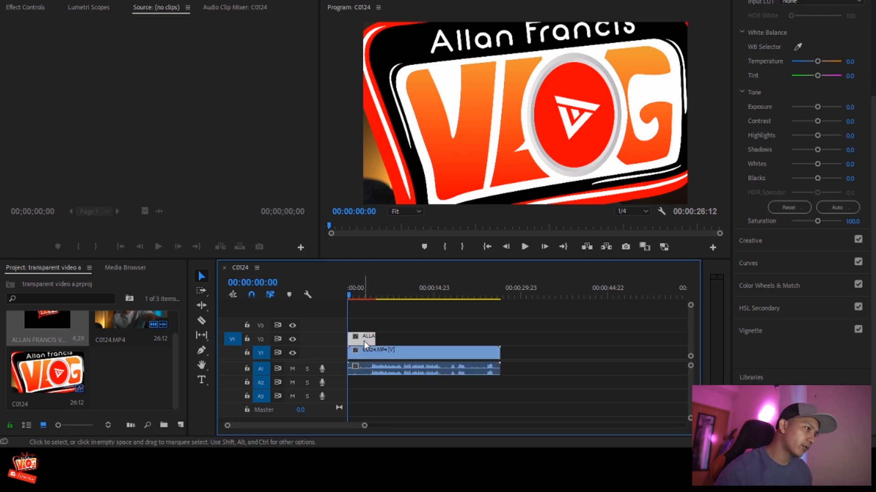
right_click(395, 374)
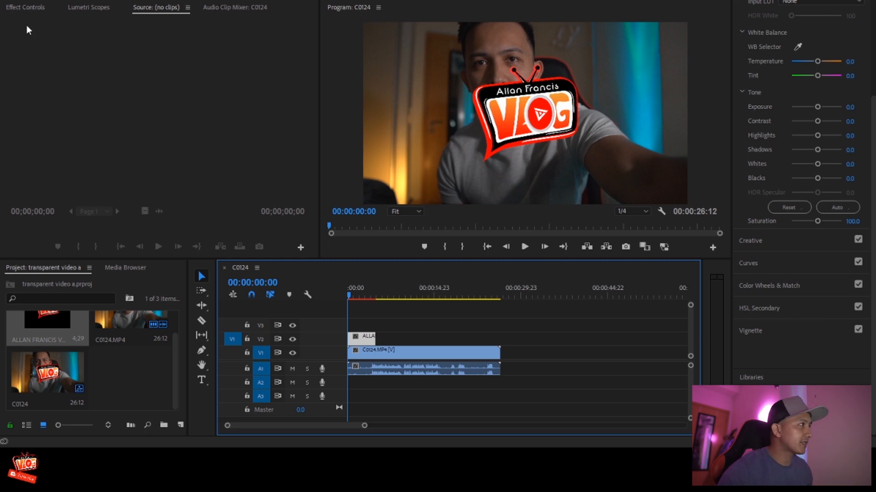
Step: Resize and reposition the logo in the program preview to a scale of about 98.2 and position of about 920.9, 533.5
left_click(25, 8)
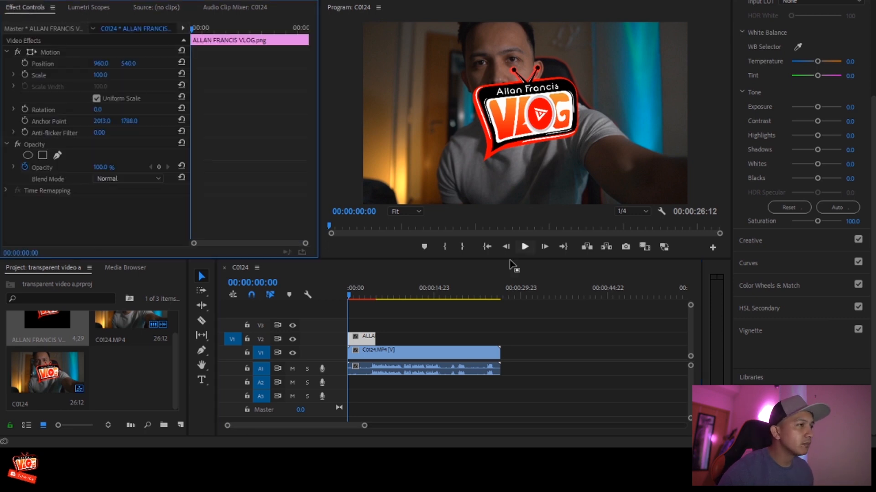
left_click(359, 337)
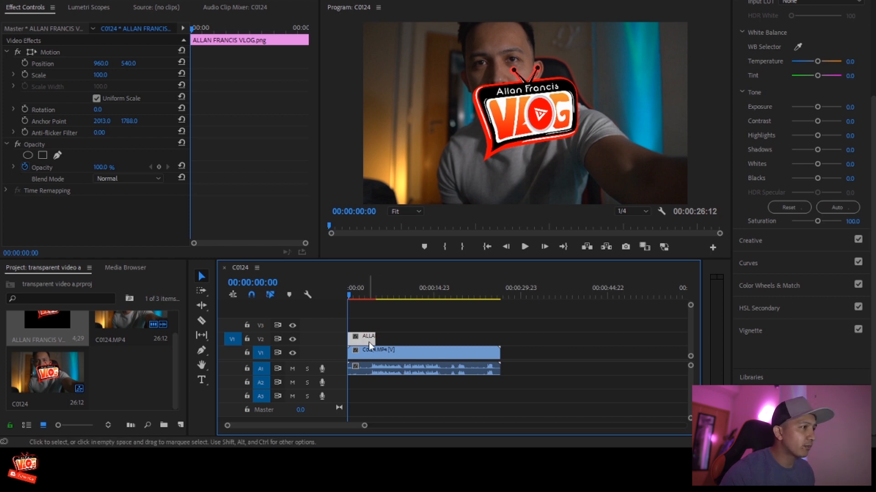
left_click(43, 76)
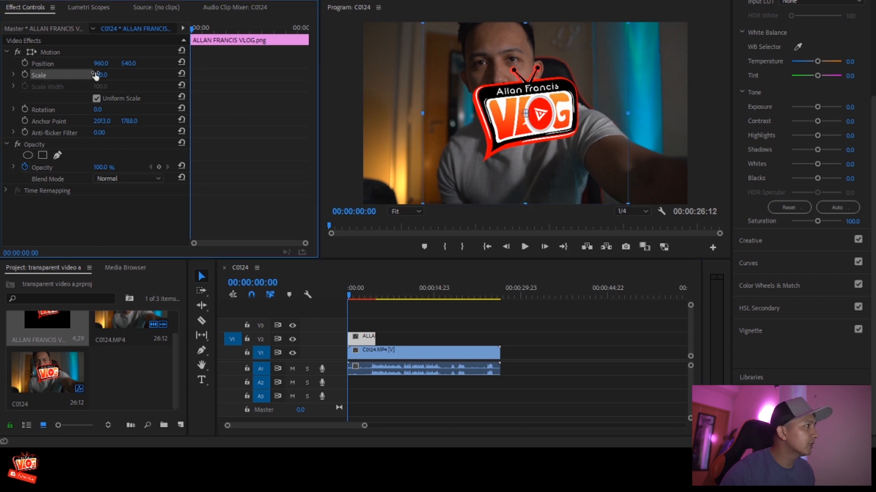
left_click(59, 62)
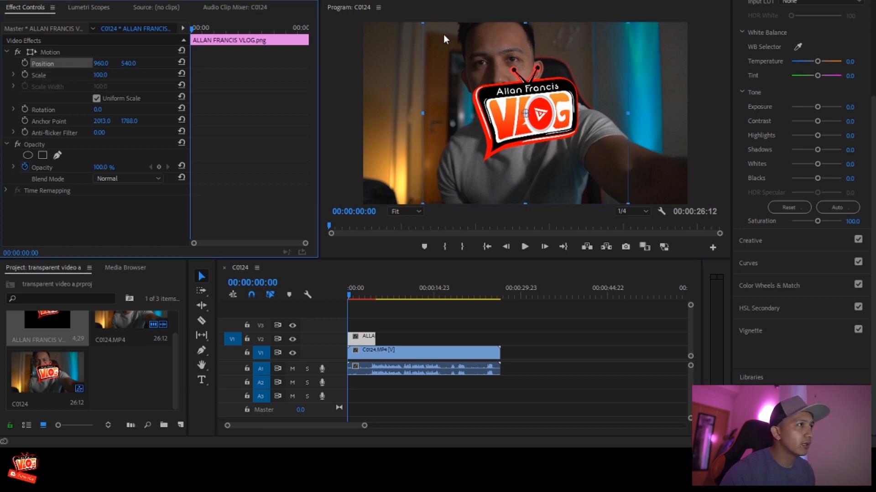
left_click_drag(424, 21, 452, 51)
mouse_move(541, 109)
left_mouse_down()
mouse_move(390, 144)
mouse_move(451, 144)
mouse_move(514, 110)
mouse_move(539, 109)
left_mouse_up()
left_click_drag(447, 48, 424, 29)
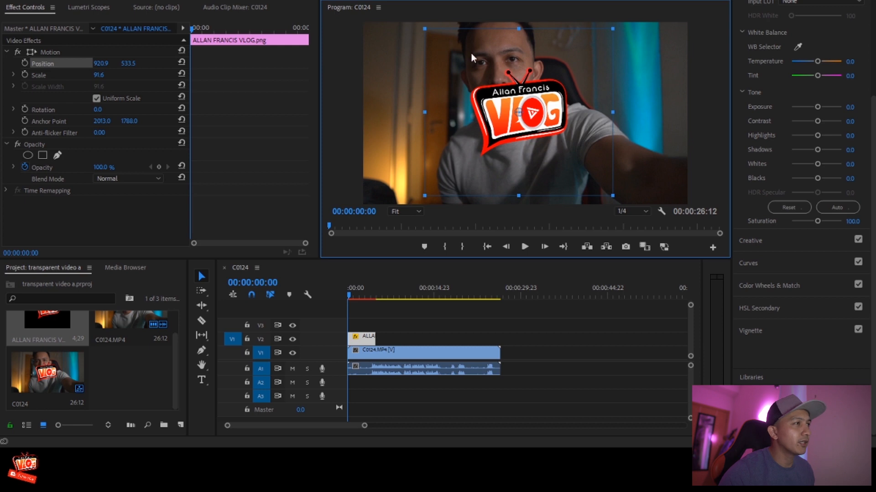
left_click_drag(420, 29, 418, 23)
Step: Delete the C0124.MP4 footage from the sequence and turn on the Transparency Grid in the program preview
left_click(375, 349)
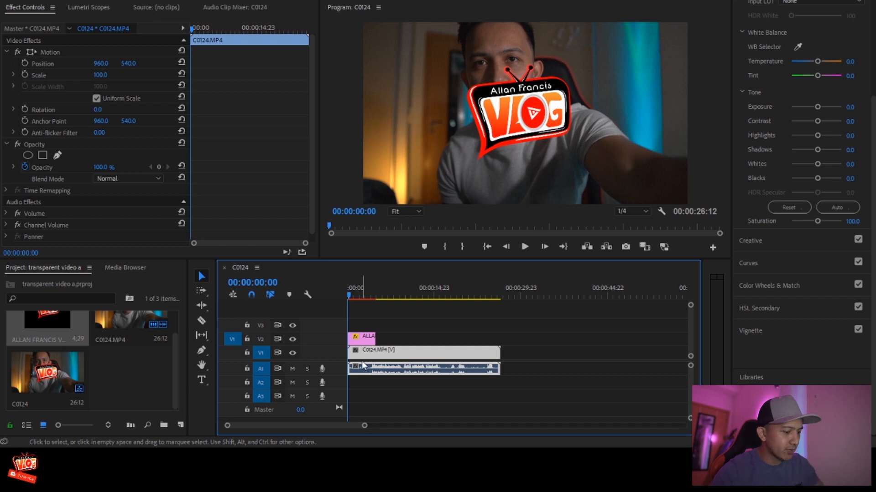
key("Delete")
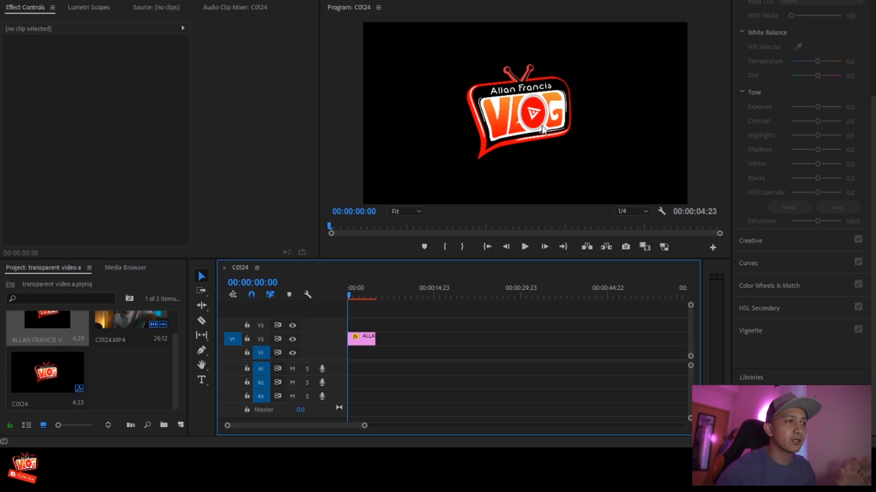
left_click(662, 218)
left_click(628, 226)
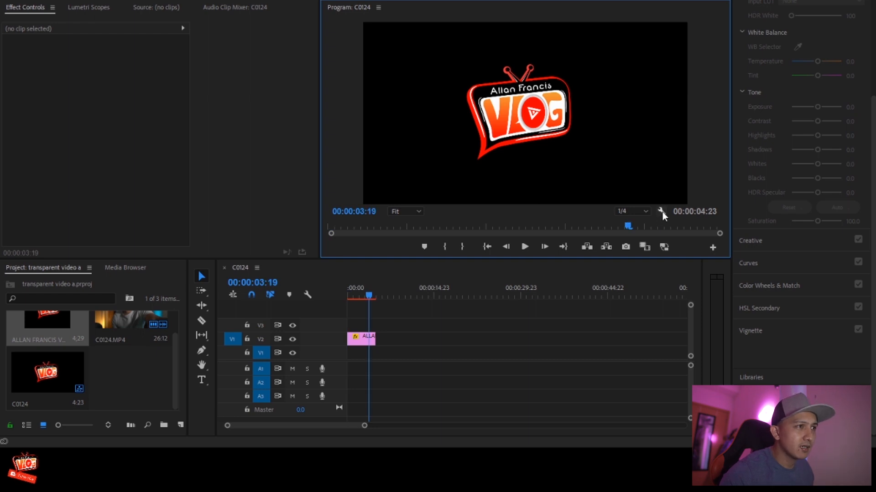
left_click(660, 212)
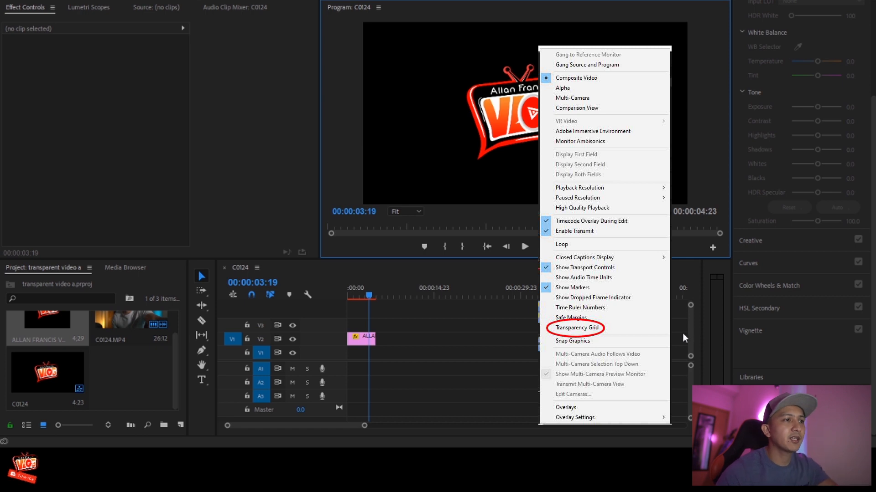
left_click(576, 327)
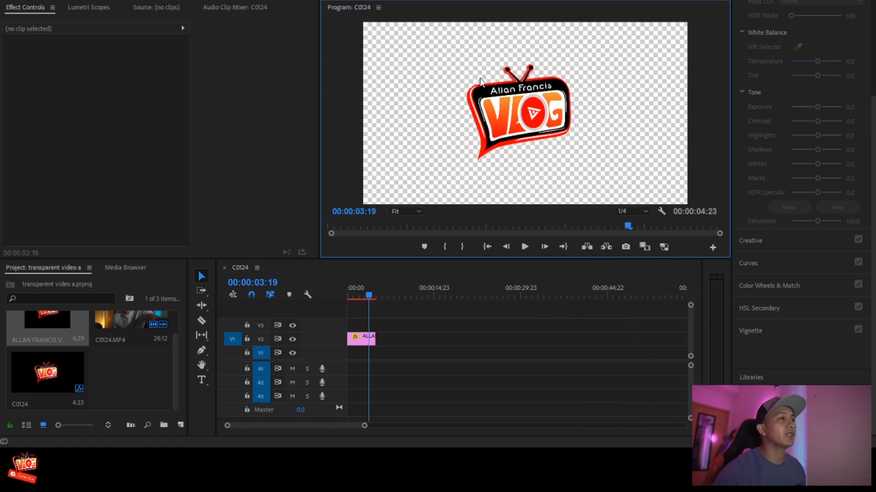
Step: Place C0124.MP4 back on track V1 beneath the logo and play the sequence to preview the overlay
left_click_drag(131, 322, 341, 358)
key("space")
left_click(381, 357)
key("space")
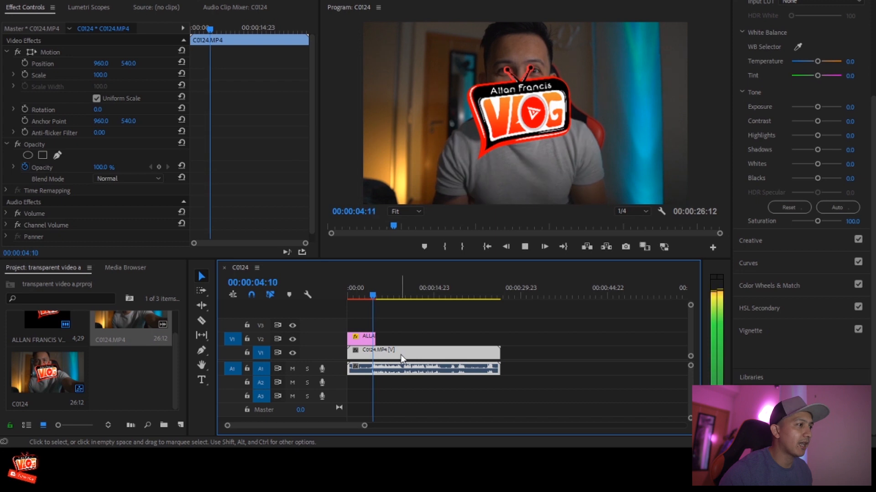
Step: Remove the C0124.MP4 footage from beneath the logo again and return the playhead to the start
key("Delete")
left_click(374, 294)
left_click_drag(374, 295, 347, 296)
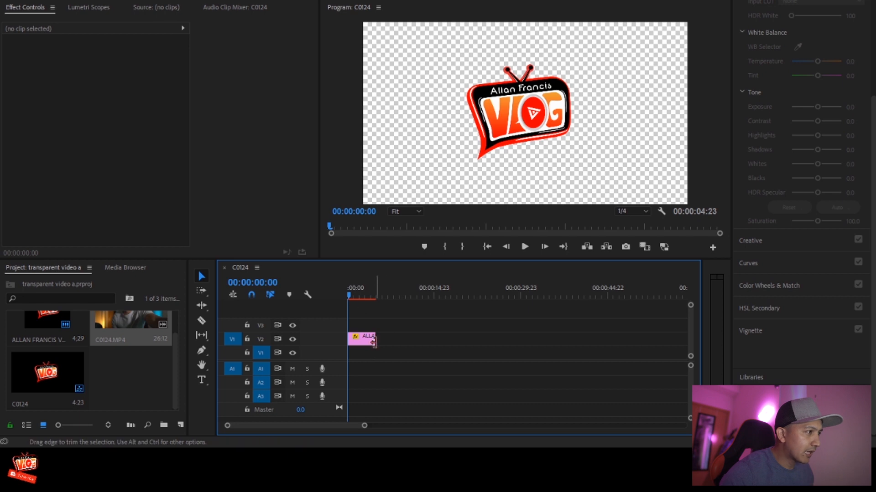
Step: Extend the end of the logo clip on V2 to about 00:00:08:09
left_click_drag(373, 341, 395, 340)
left_click_drag(365, 425, 412, 435)
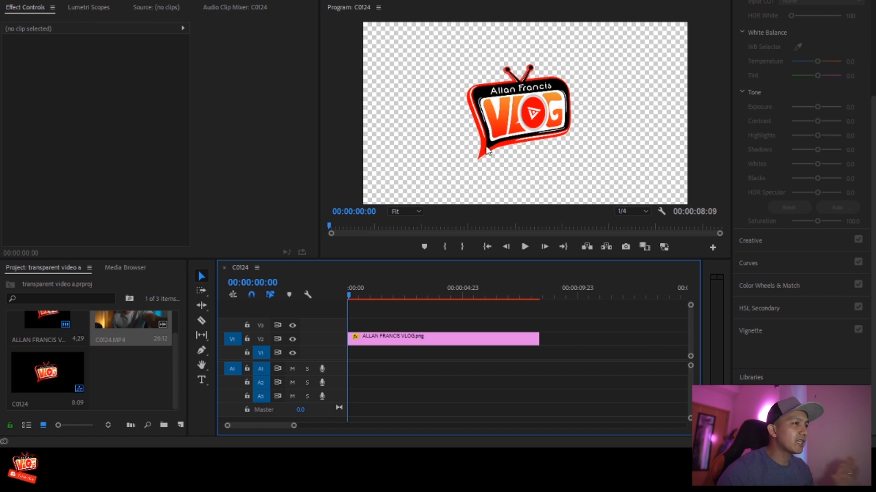
Step: Open the effects library and expand its Presets folder to show the Glitch presets
scroll(872, 123, "up", 3)
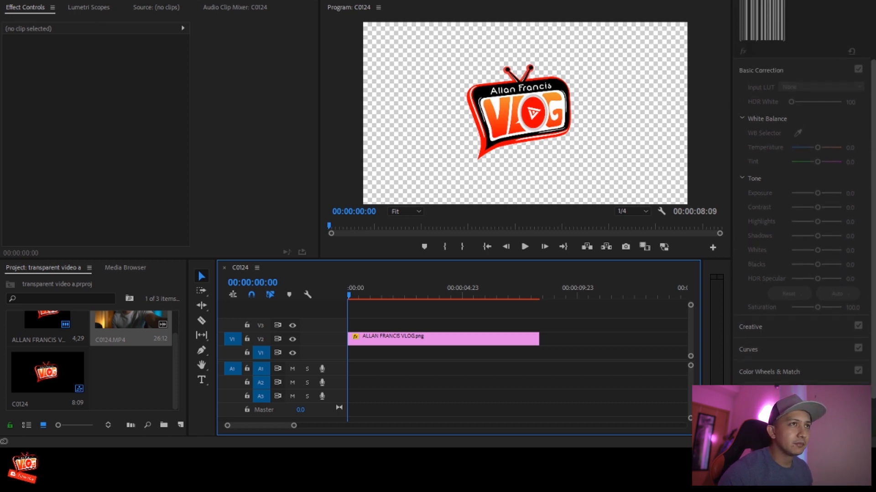
scroll(871, 123, "up", 2)
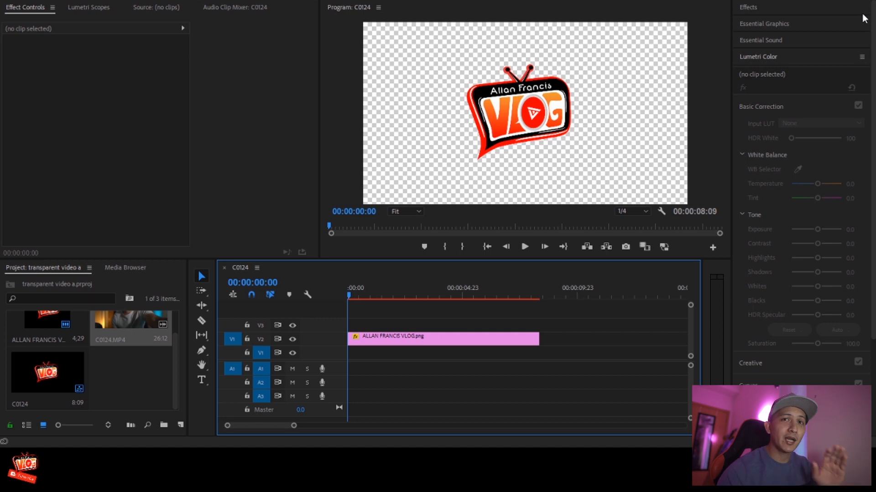
left_click(771, 7)
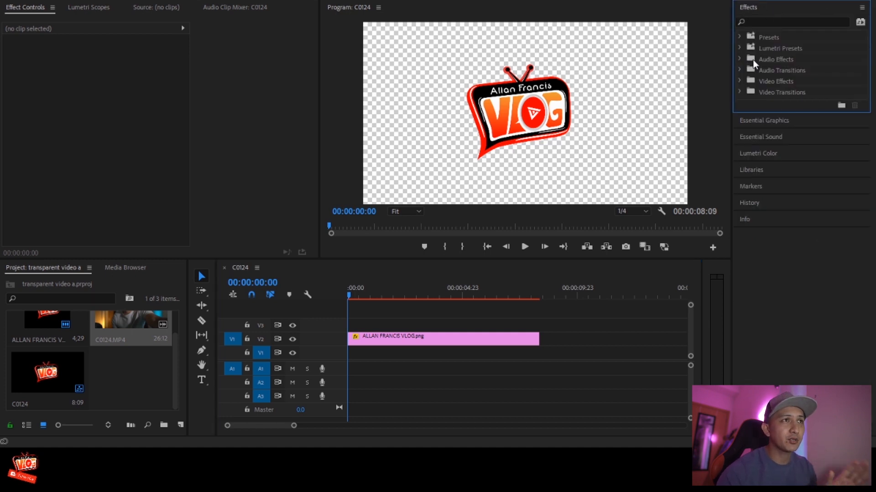
left_click(739, 37)
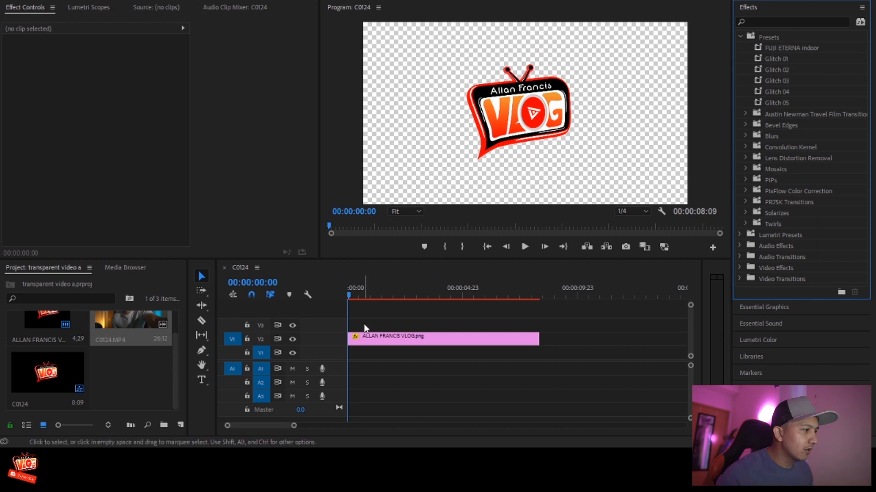
Step: Split the logo clip into four segments with the Razor tool, making the last cut at 00:00:05:17
left_click(350, 295)
mouse_move(350, 296)
left_mouse_down()
mouse_move(521, 297)
mouse_move(354, 297)
left_mouse_up()
left_click(786, 64)
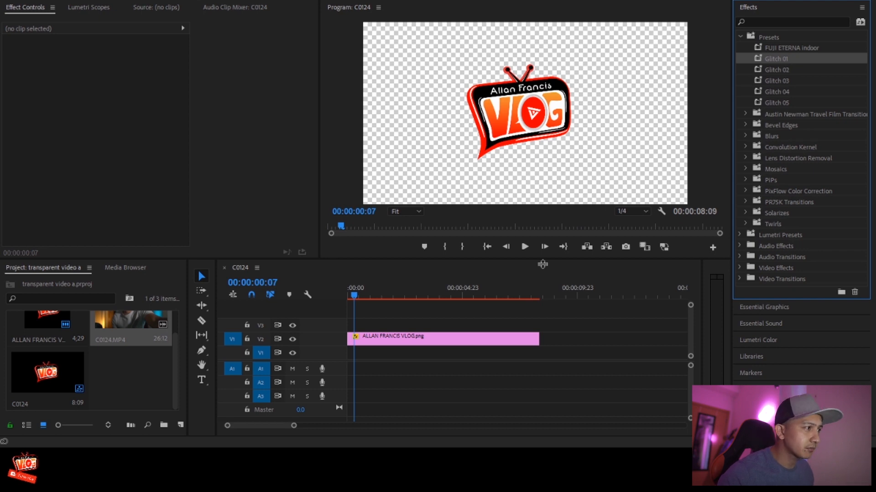
left_click_drag(356, 302, 390, 345)
key("c")
left_click(389, 339)
left_click_drag(389, 295, 478, 300)
left_click(428, 339)
left_click(477, 338)
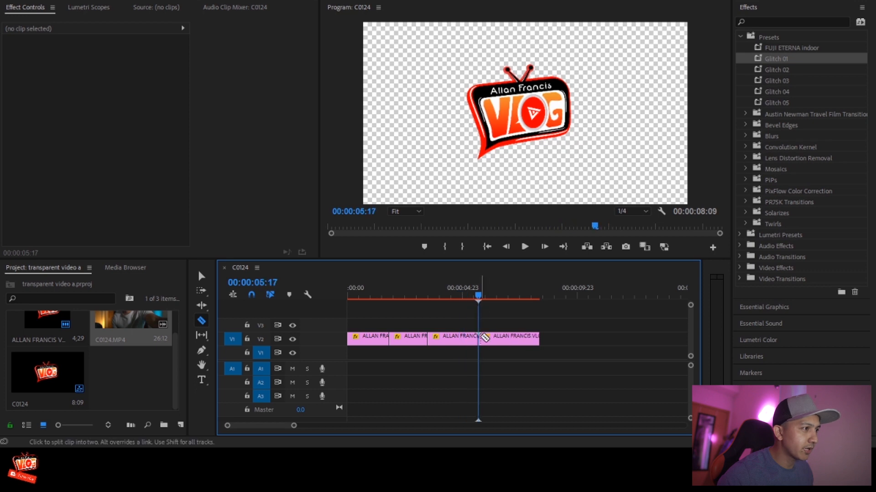
Step: Try the Glitch 01 preset on the first logo segment and play it back from the start
left_click(781, 61)
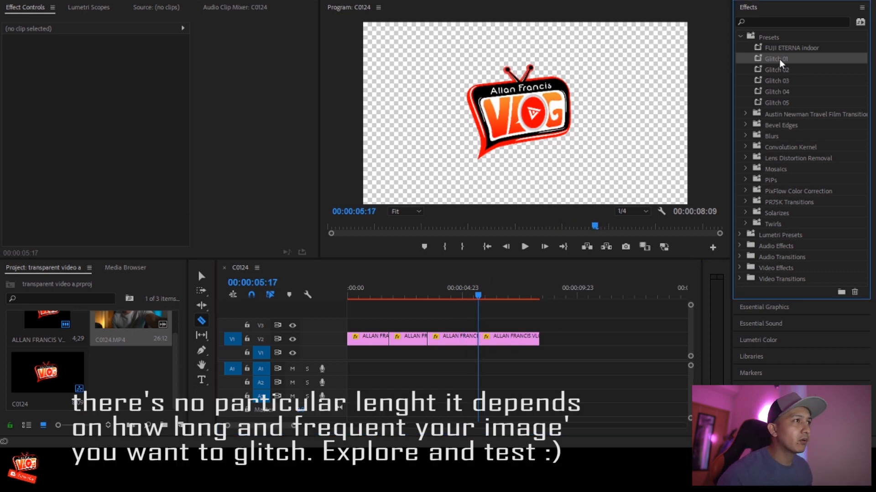
left_click_drag(782, 61, 358, 343)
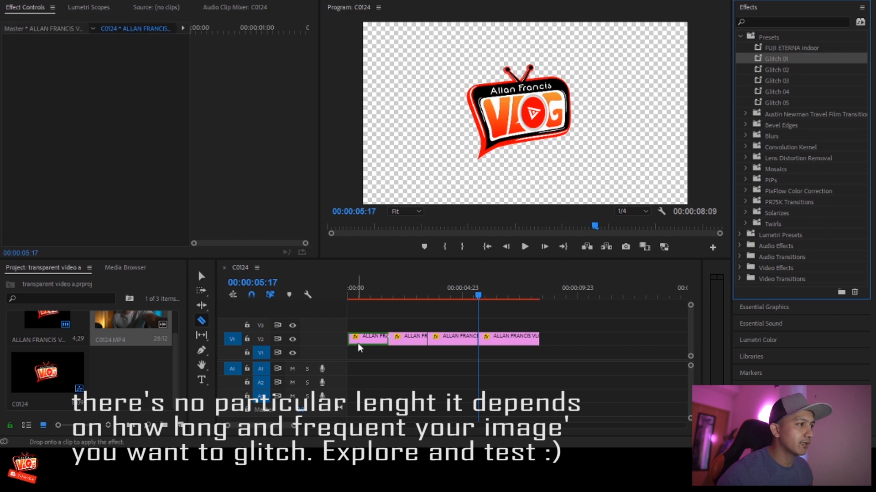
left_click(479, 301)
key("Home")
key("space")
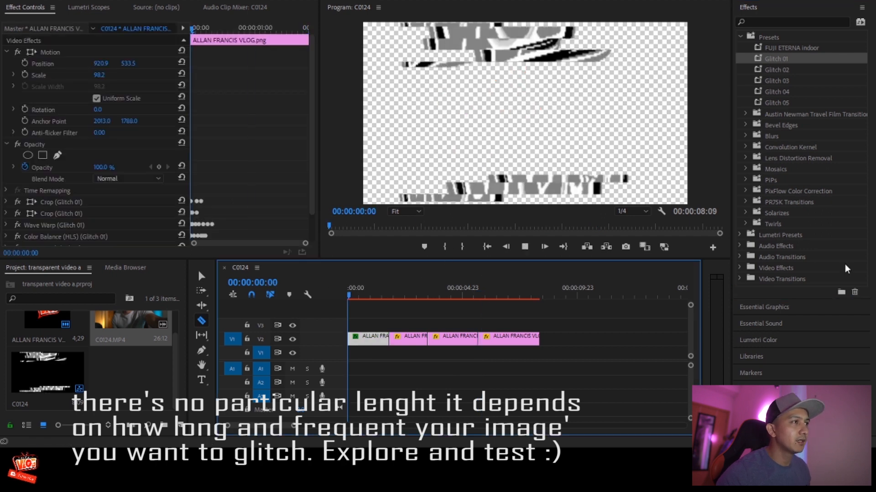
left_click(377, 297)
left_click_drag(376, 296, 339, 297)
key("space")
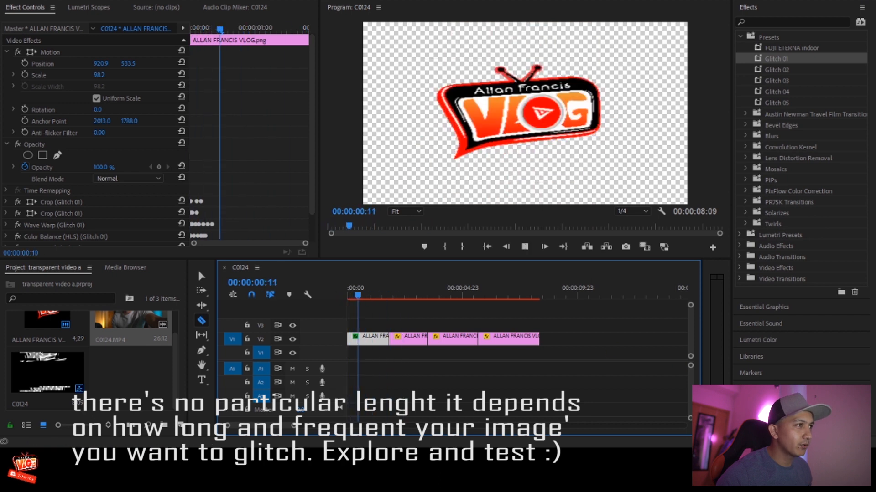
key("space")
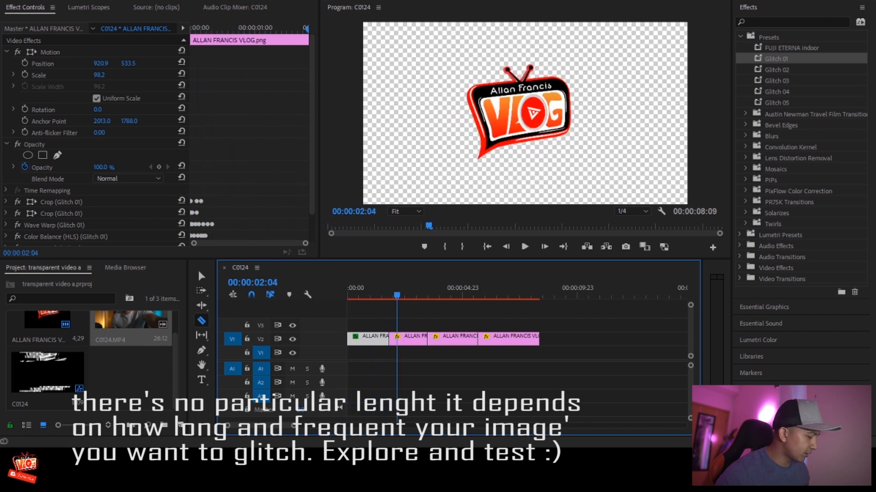
Step: Play the opening without the glitch effect and split the first logo segment at 00:00:00:21
left_click_drag(396, 297, 339, 294)
key("space")
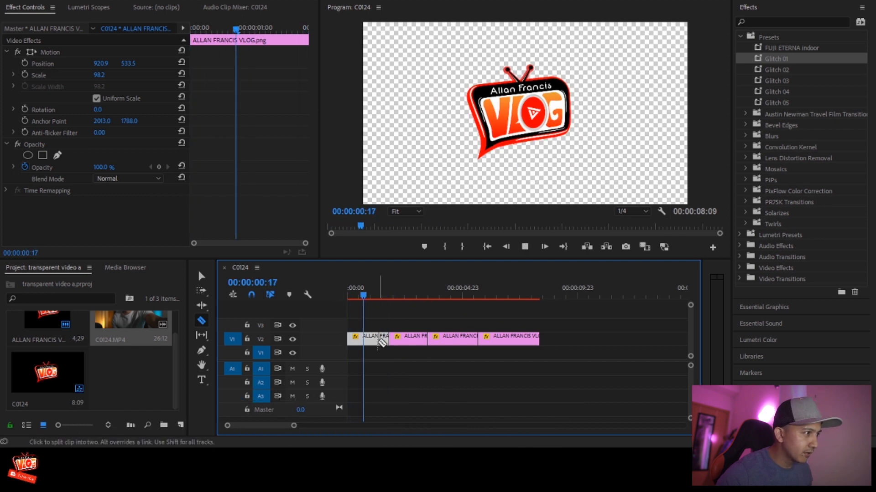
key("space")
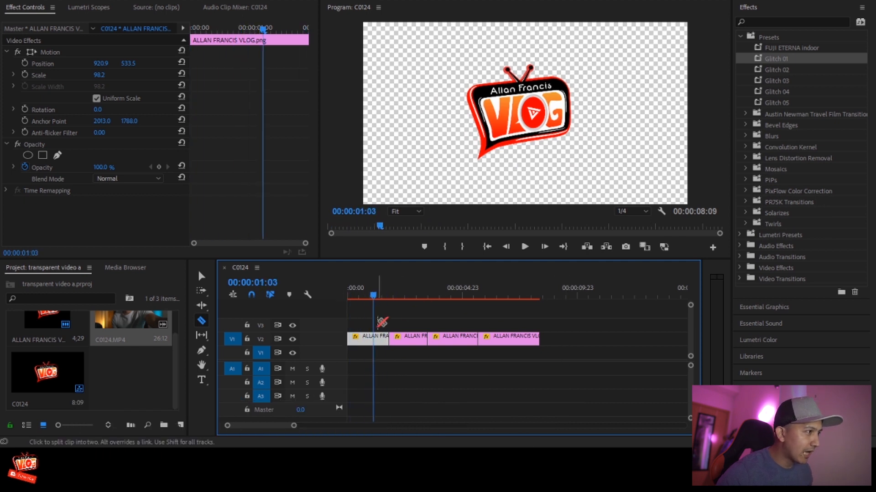
left_click(367, 296)
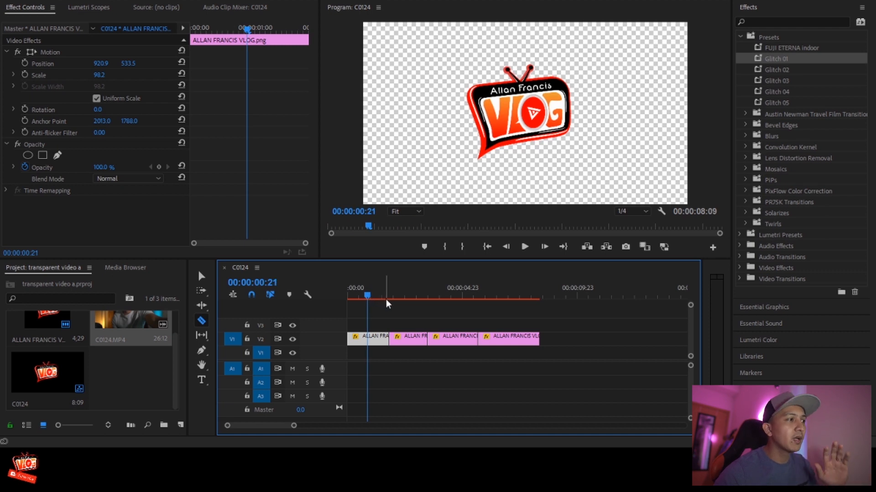
left_click(368, 337)
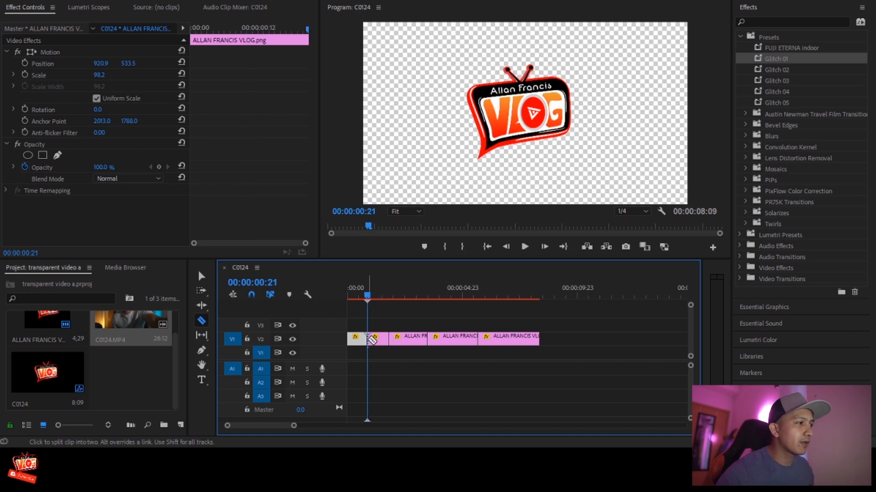
Step: Apply the Glitch 01 preset to the short opening logo segment and return the playhead to the start
left_click(780, 62)
left_click_drag(403, 251, 356, 337)
left_click_drag(364, 294, 341, 293)
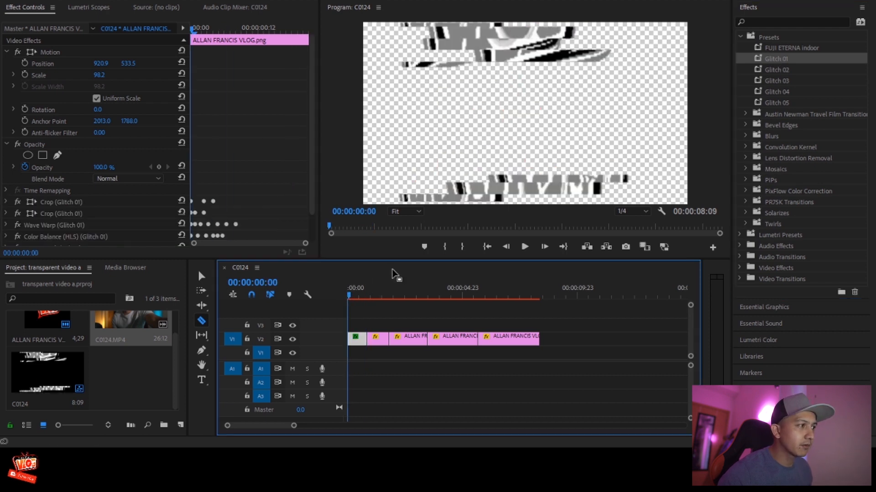
Step: Play the opening, apply the Glitch 02 preset to the third logo segment, and play back the transition into it
key("space")
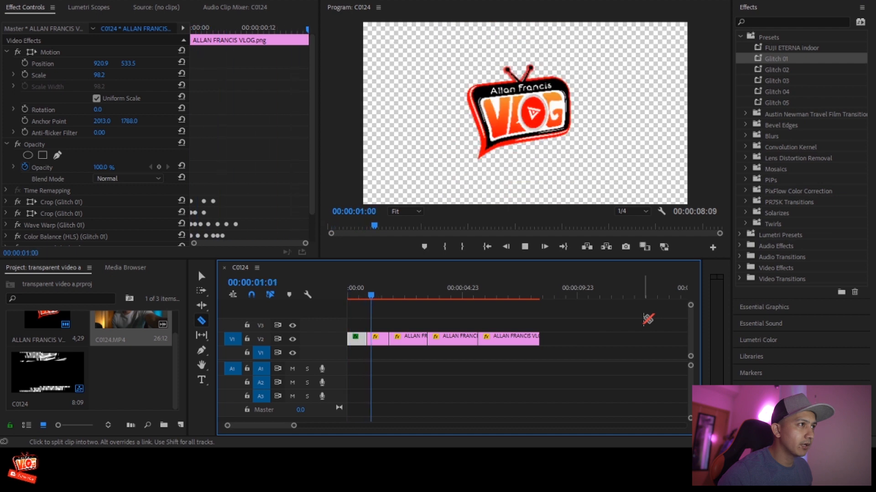
key("space")
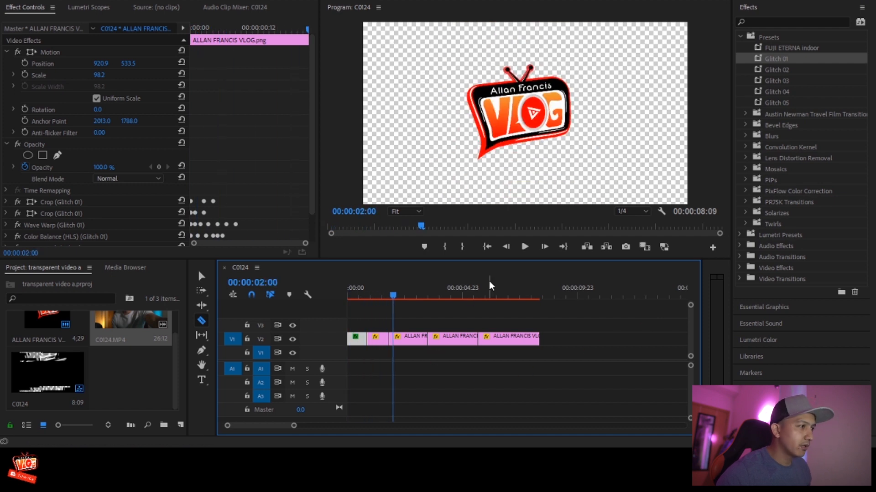
left_click(779, 72)
left_click_drag(616, 113, 401, 341)
left_click_drag(395, 299, 381, 298)
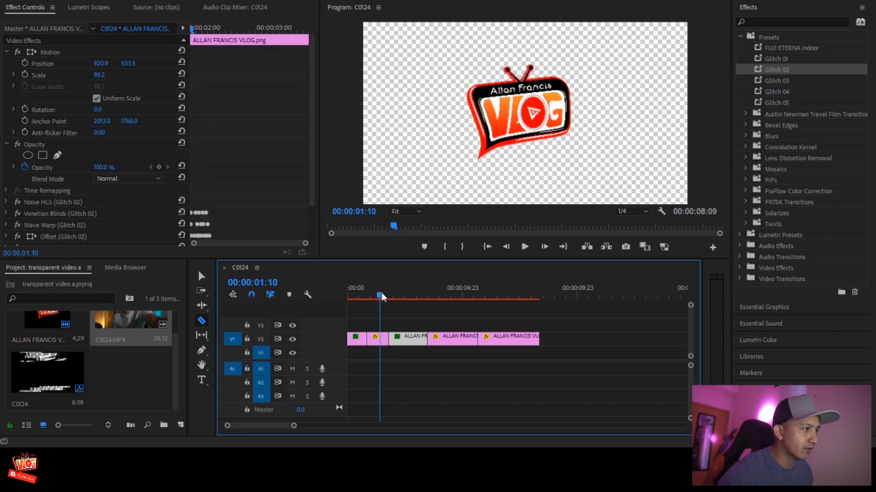
key("space")
key("space")
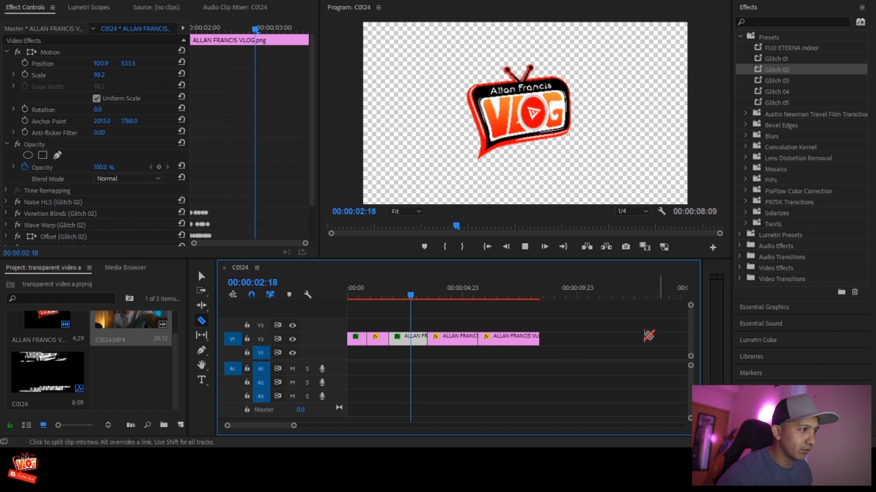
left_click_drag(409, 299, 386, 299)
key("space")
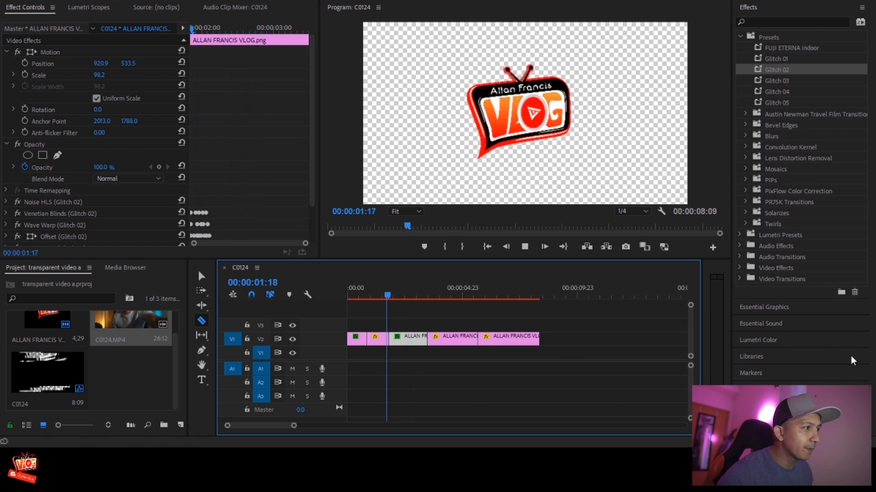
key("space")
Step: Apply the Glitch 03 preset to the fourth logo segment and play back the transition into it
left_click_drag(784, 83, 444, 339)
left_click(416, 297)
key("space")
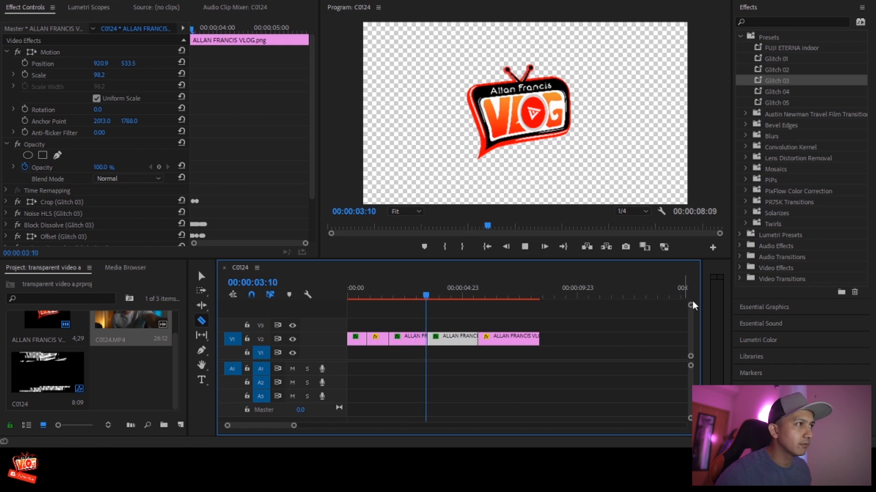
left_click_drag(446, 295, 426, 295)
key("space")
key("space")
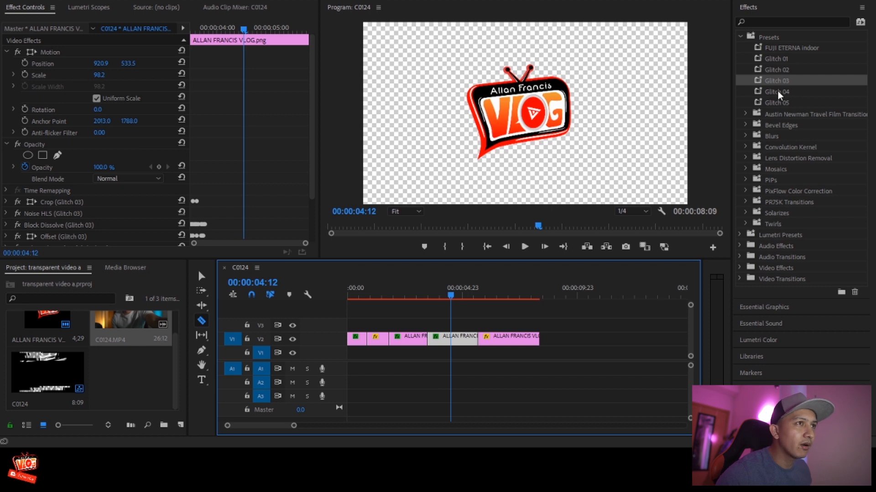
Step: Try the Glitch 04 preset on the last logo segment and play back the transition into it
left_click_drag(777, 91, 636, 154)
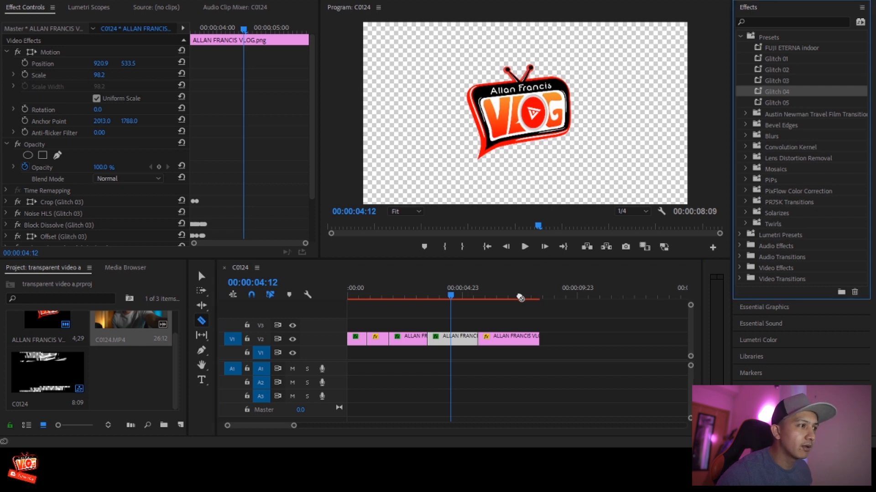
left_click_drag(526, 293, 501, 342)
key("space")
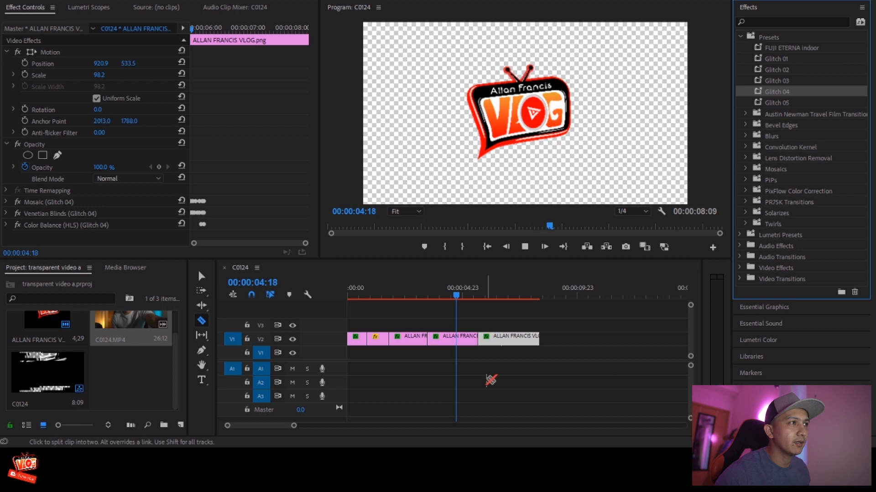
key("space")
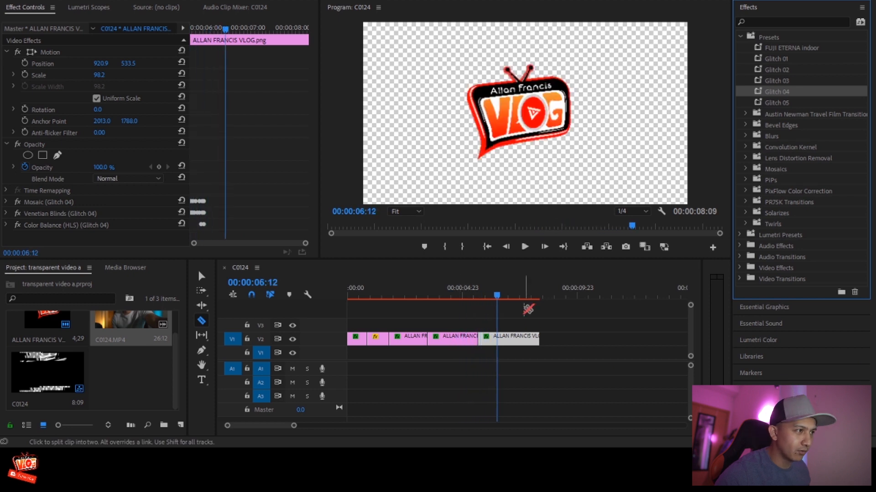
left_click_drag(500, 299, 470, 295)
key("space")
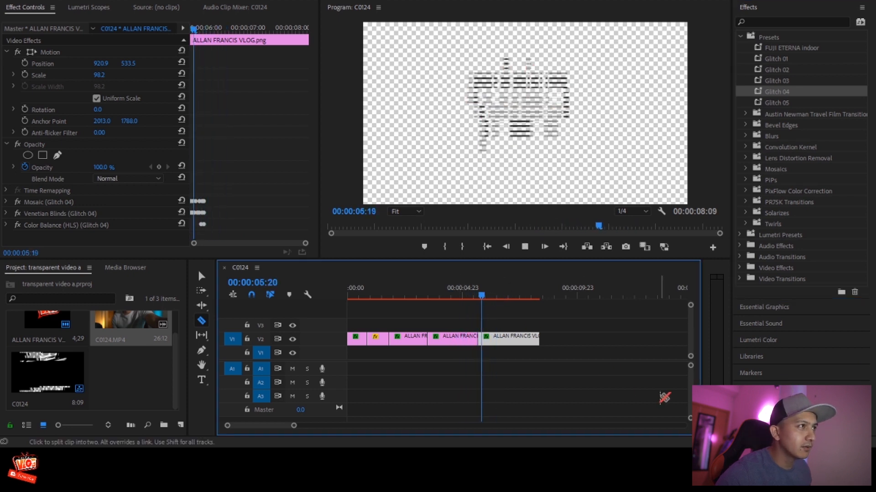
key("space")
Step: Replay the Glitch 04 transition on the last logo segment several times and undo that preset
left_click_drag(500, 296, 473, 296)
key("space")
key("space")
left_click_drag(495, 297, 474, 296)
key("space")
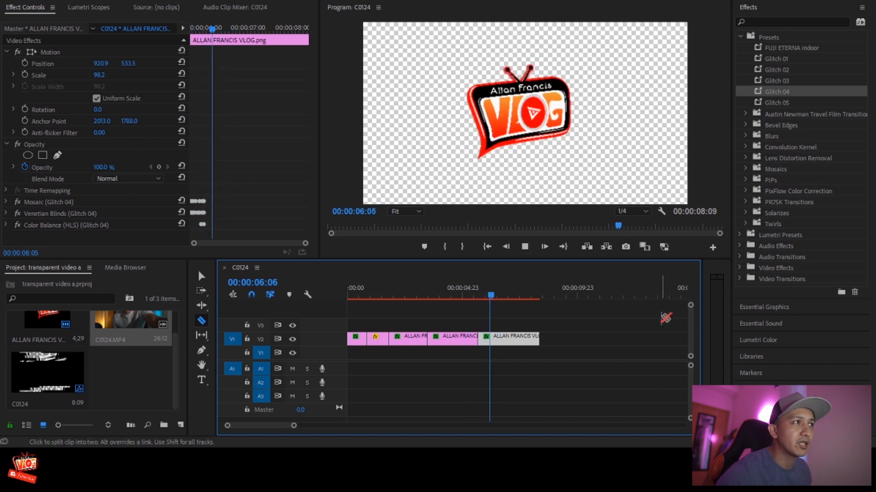
key("space")
left_click_drag(503, 296, 441, 295)
key("space")
key("space")
key("ctrl+z")
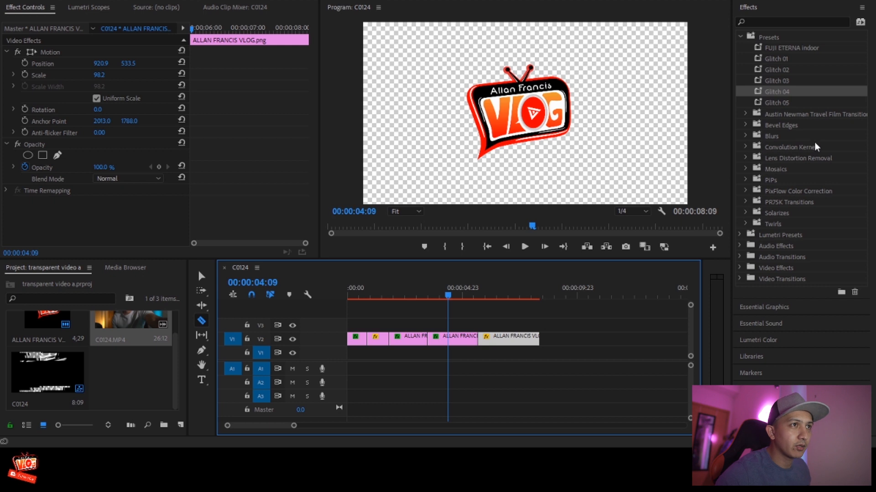
Step: Apply the Glitch 05 preset to the last logo segment and play back the cut into it
left_click_drag(778, 104, 487, 338)
key("space")
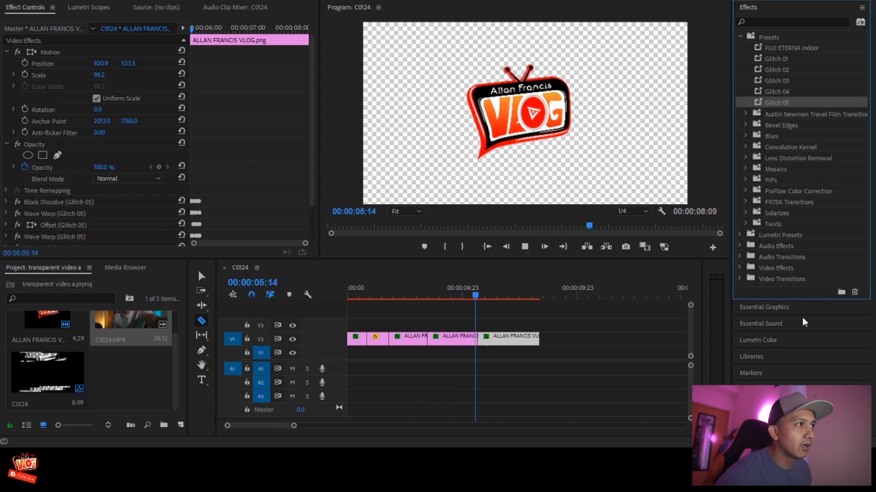
left_click(461, 296)
left_click(458, 295)
key("space")
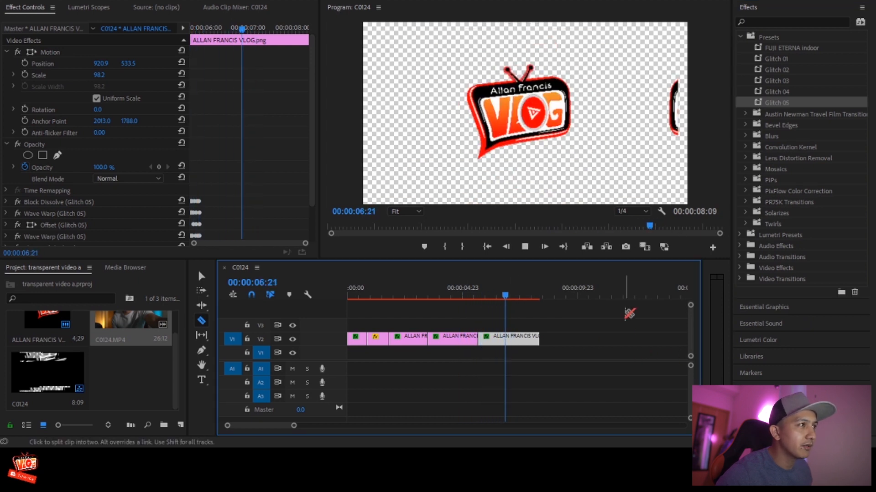
key("space")
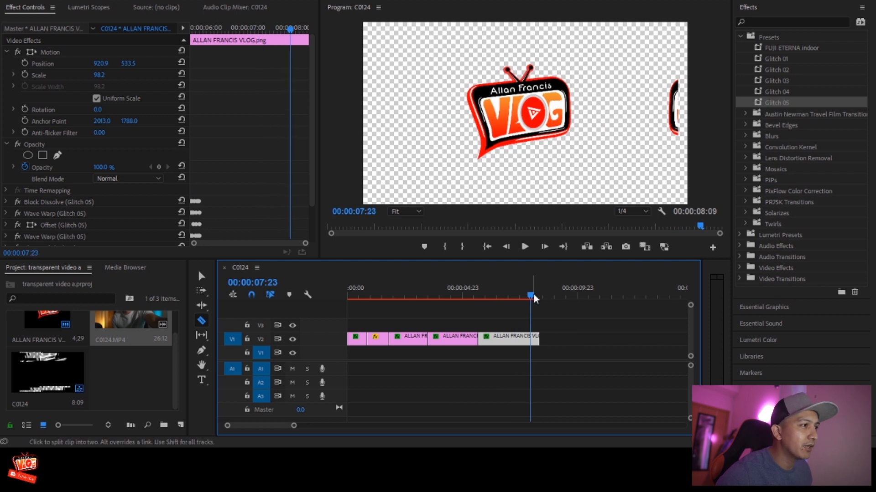
left_click(462, 295)
key("space")
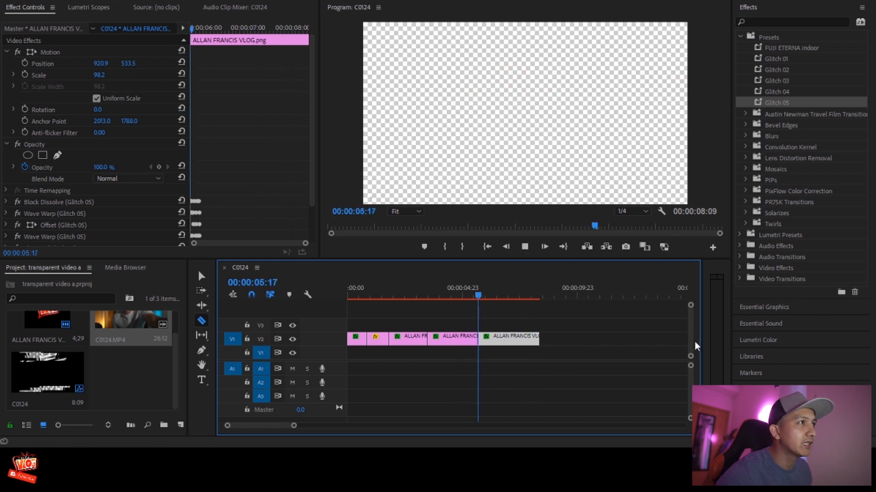
key("space")
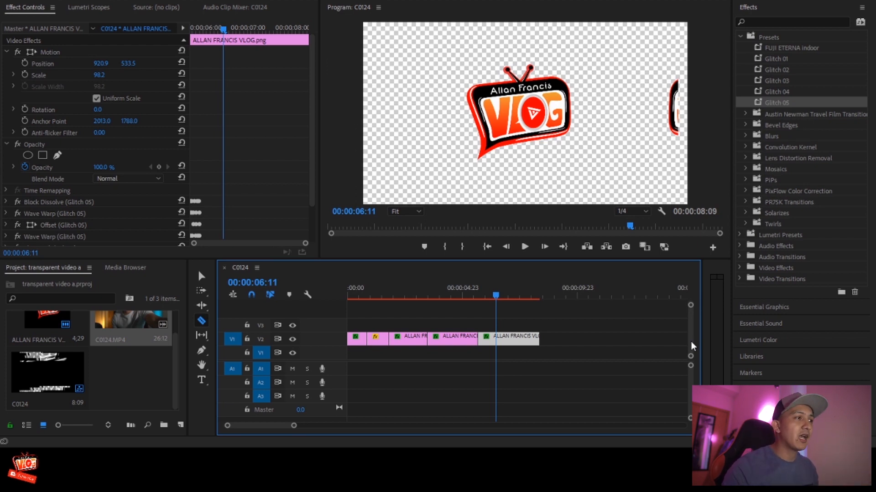
left_click(741, 36)
left_click(741, 36)
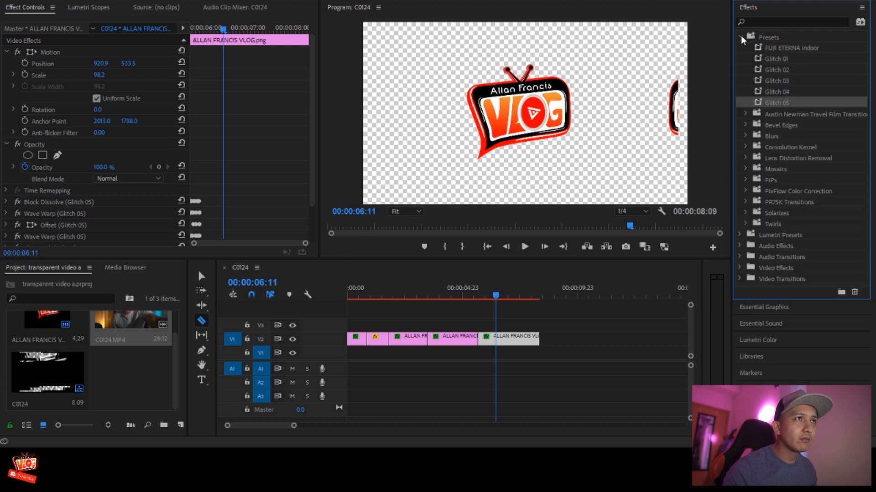
left_click(767, 40)
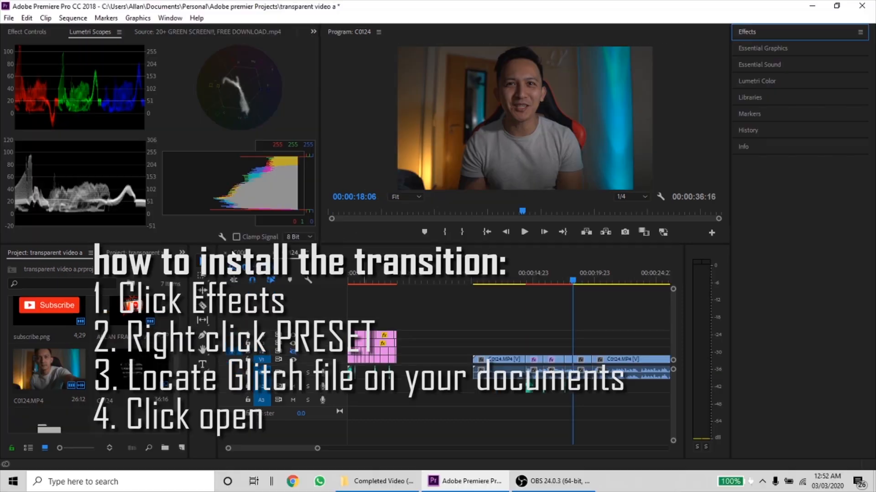
Step: Import the "Premiere glitch" preset file from the transparent folder into the effect Presets
left_click(747, 31)
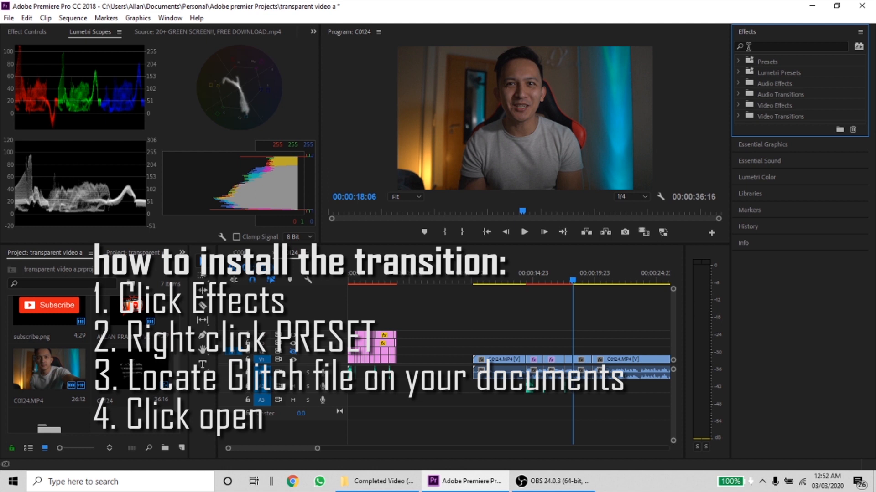
left_click(738, 61)
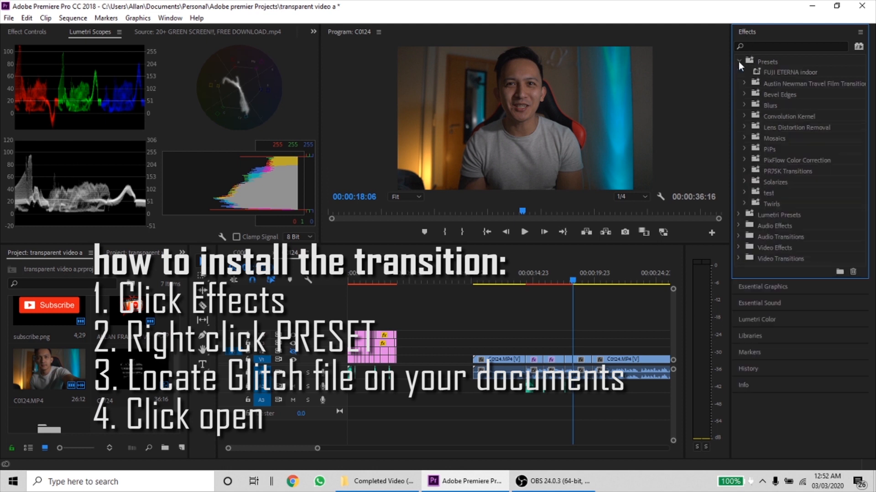
right_click(762, 60)
left_click(788, 96)
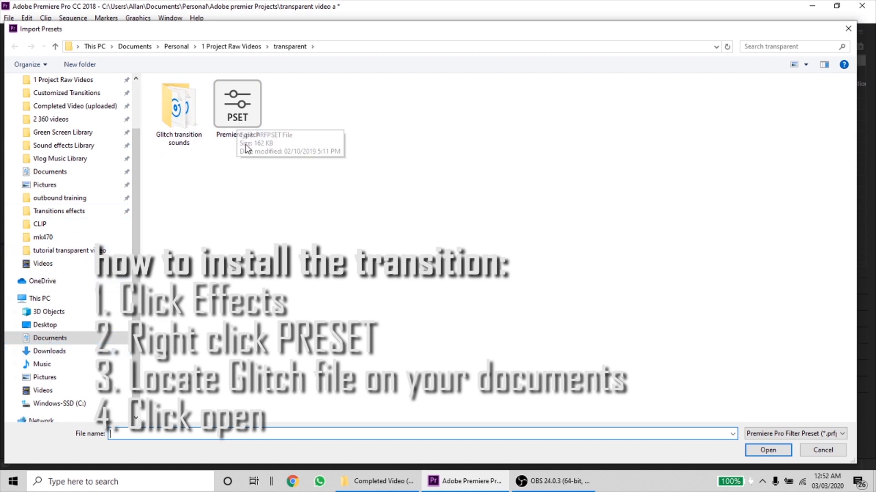
left_click(240, 116)
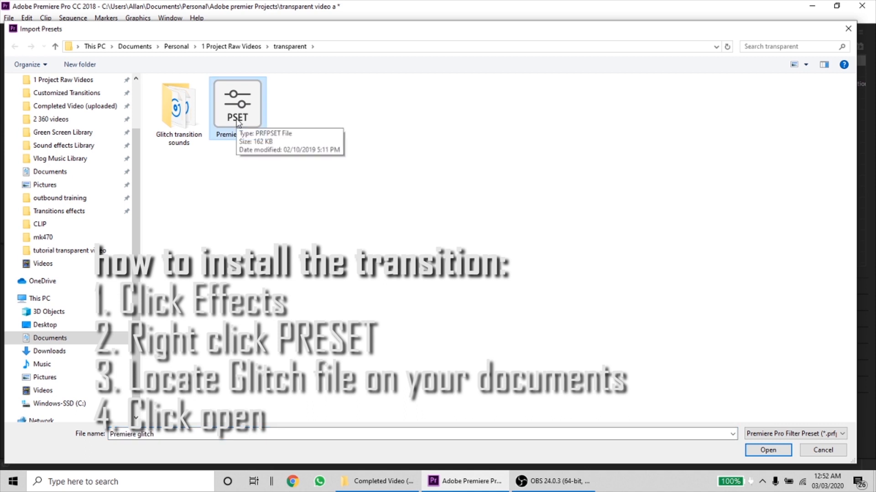
left_click(763, 451)
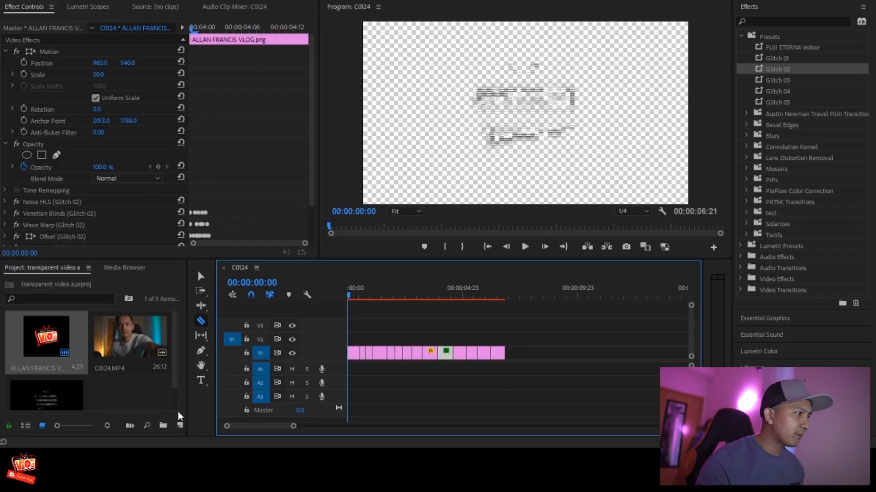
Step: Create a project bin named "Glitch sound effects"
left_click(163, 425)
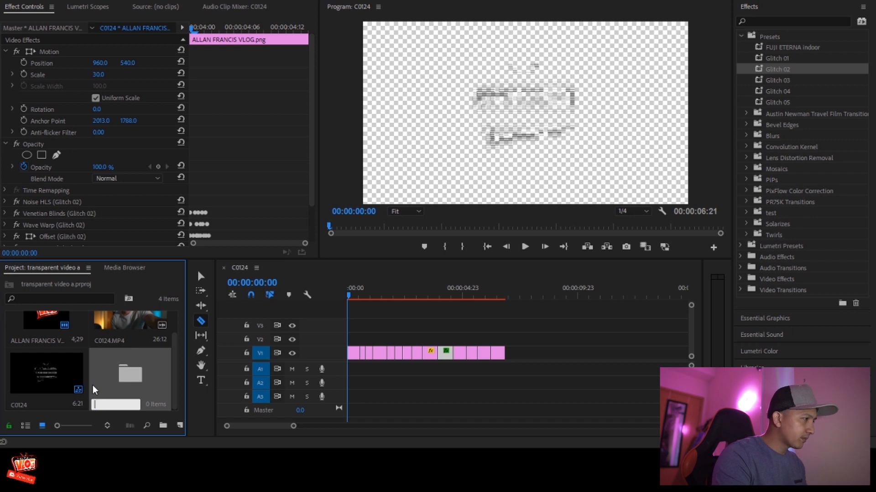
type("Glitch sound e")
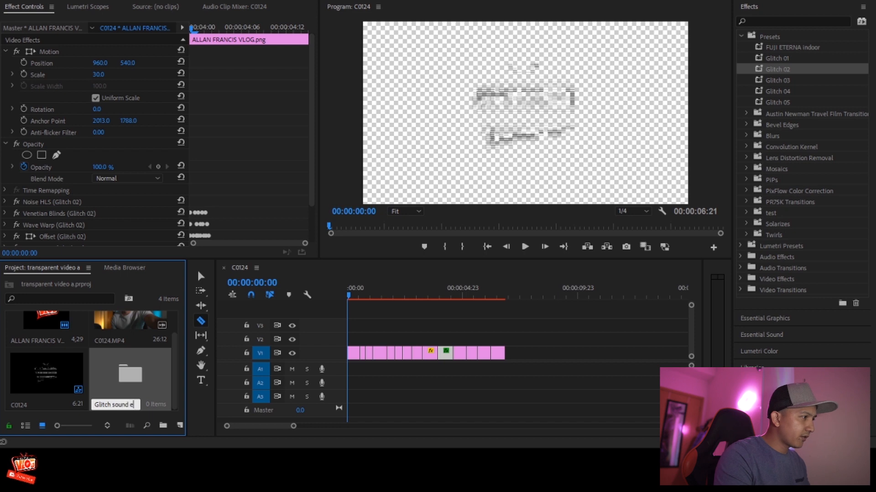
key("Return")
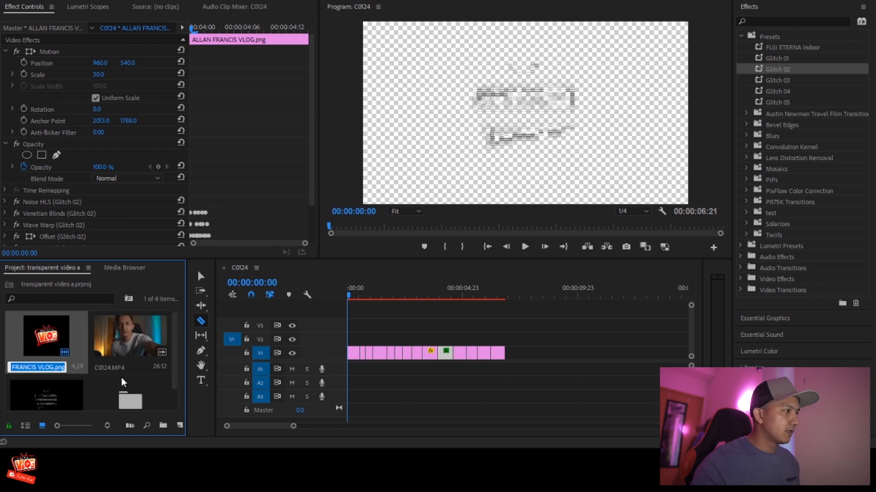
Step: Import the glitch sound WAV files into the Glitch sound effects bin and open the bin
key("alt+Tab")
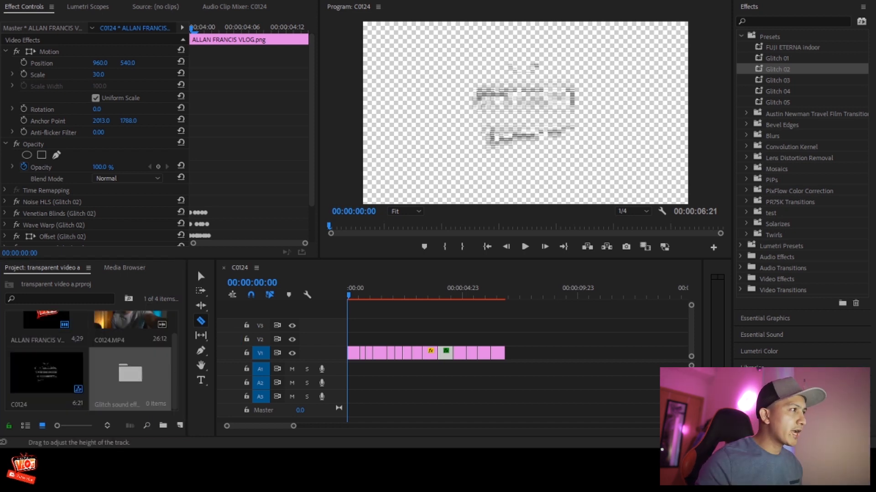
left_click_drag(171, 363, 131, 384)
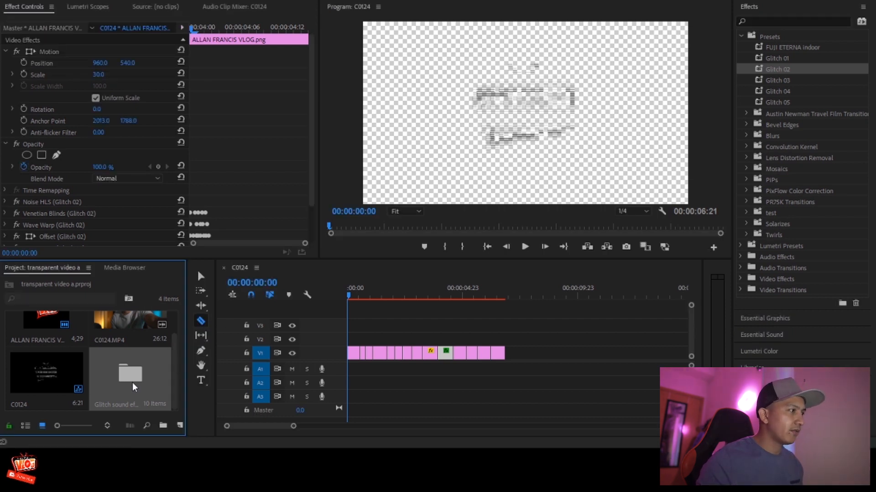
double_click(131, 383)
left_click_drag(173, 333, 163, 417)
scroll(122, 381, "up", 5)
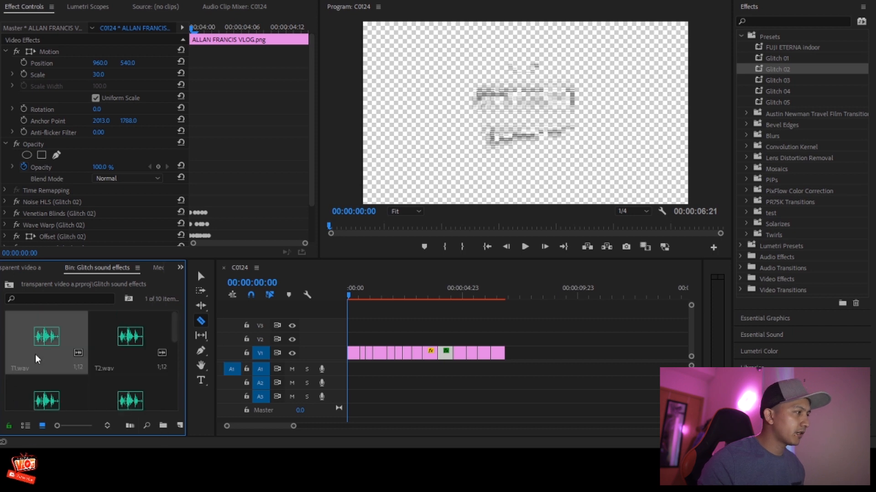
Step: Preview the T1.wav and T6.wav glitch sounds, then reload T1.wav and rewind it to its start
double_click(35, 354)
left_click(157, 242)
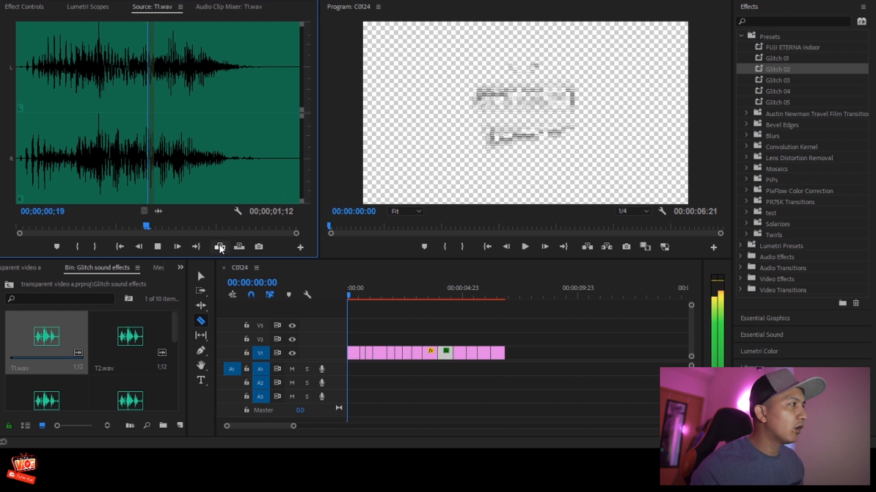
key("space")
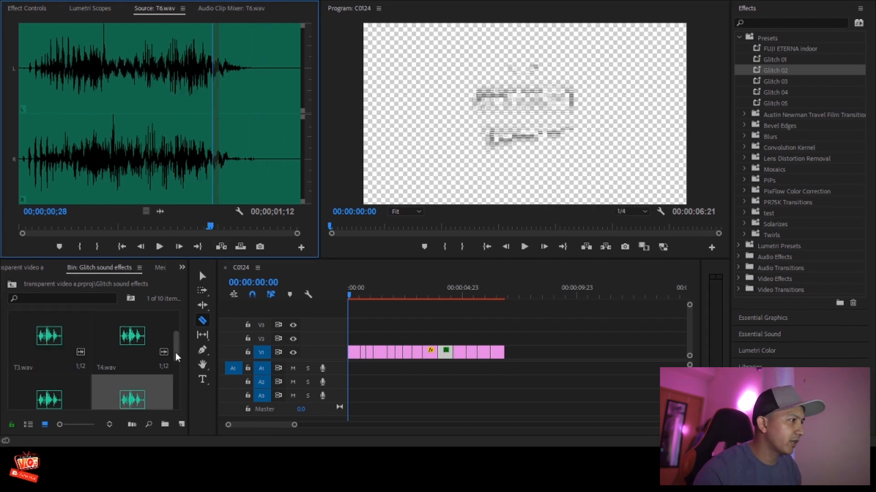
double_click(36, 335)
left_click_drag(258, 228, 16, 211)
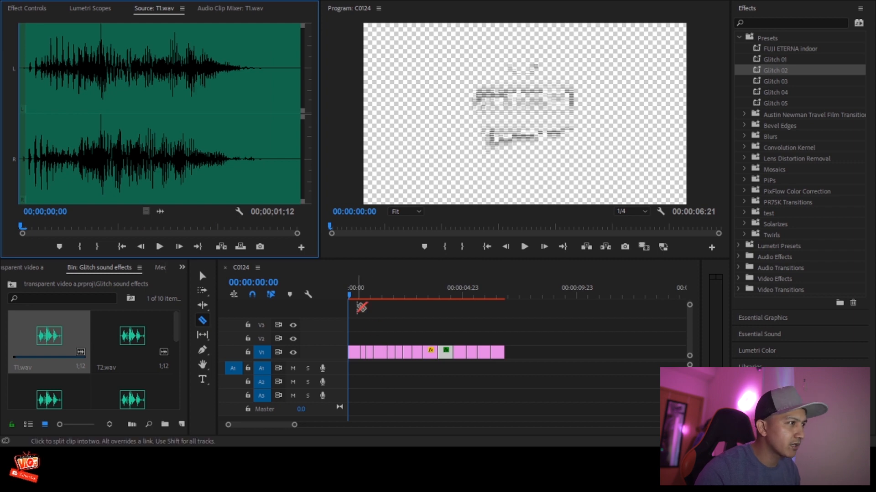
Step: Play the start of the logo sequence and return the playhead to 00:00:00:00
left_click(350, 295)
key("space")
key("space")
left_click(365, 296)
key("Home")
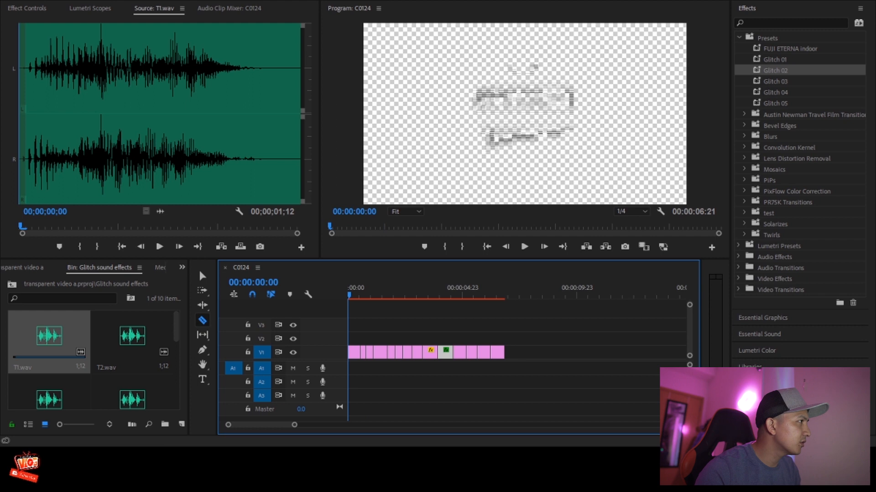
Step: Mark an excerpt of the T1.wav source sound from 00;00;00;00 to 00;00;00;03
left_click_drag(296, 235, 275, 234)
left_click(27, 226)
left_click(21, 224)
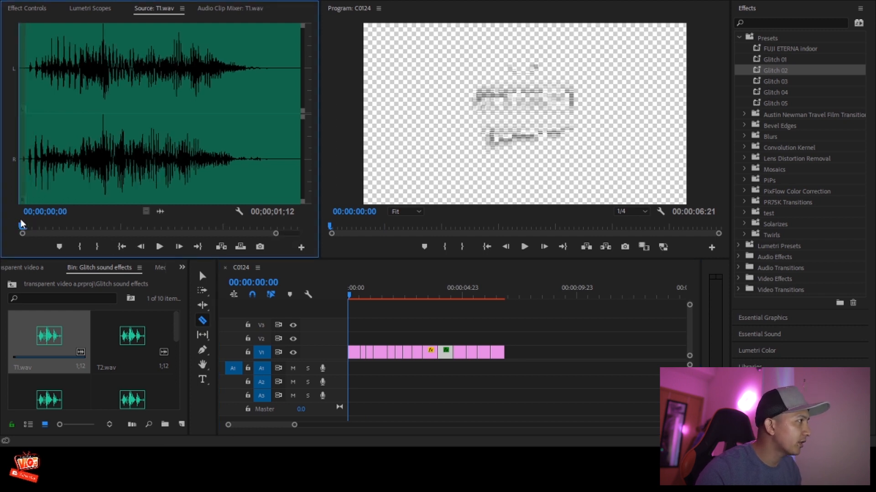
left_click(75, 247)
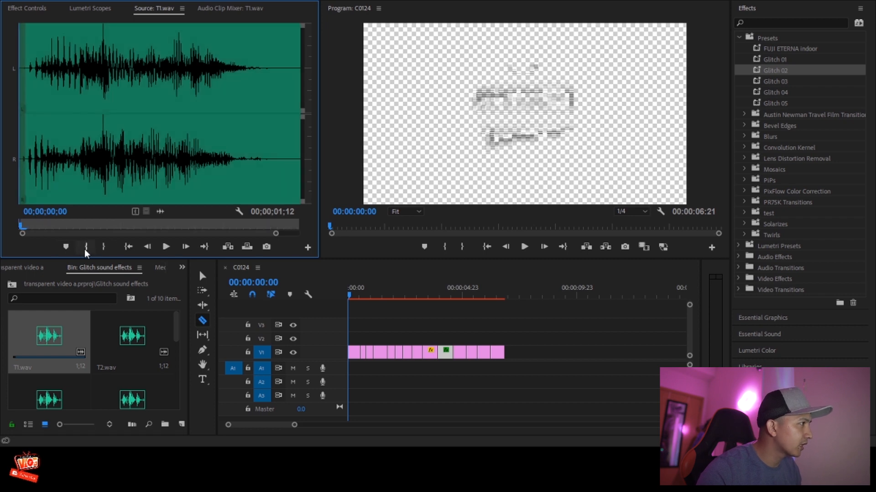
left_click_drag(20, 223, 39, 224)
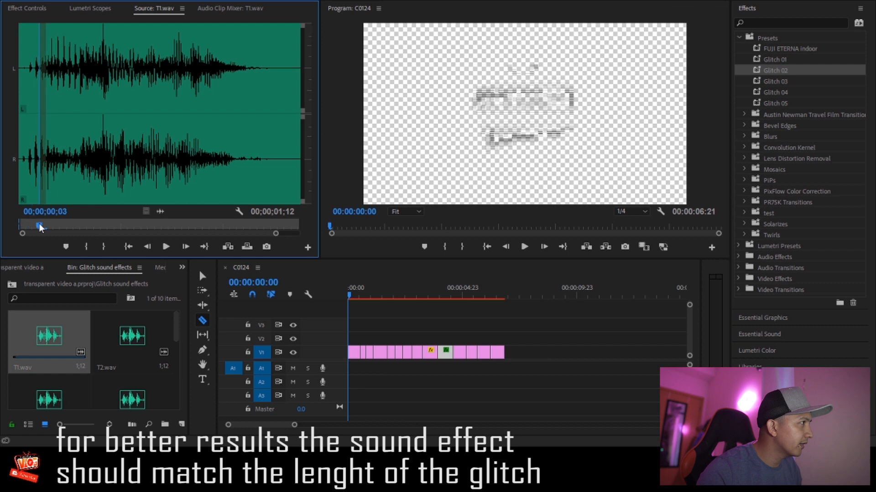
left_click(104, 247)
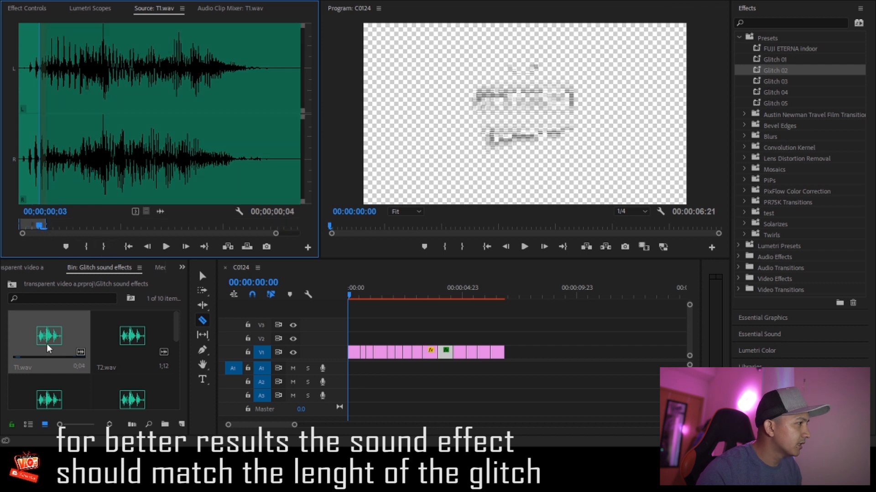
Step: Place the marked T1.wav excerpt on A1 at the sequence start and extend it to the end of the first logo segment
left_click_drag(49, 349, 348, 370)
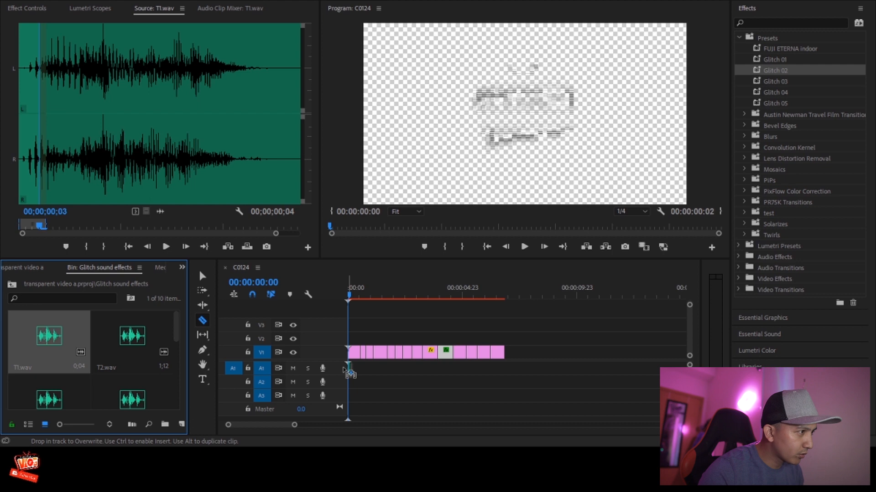
left_click_drag(349, 407, 349, 367)
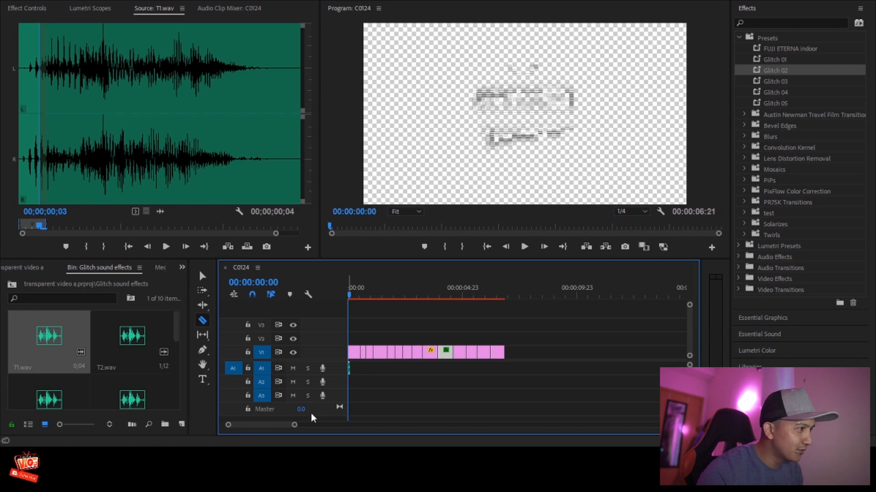
key("v")
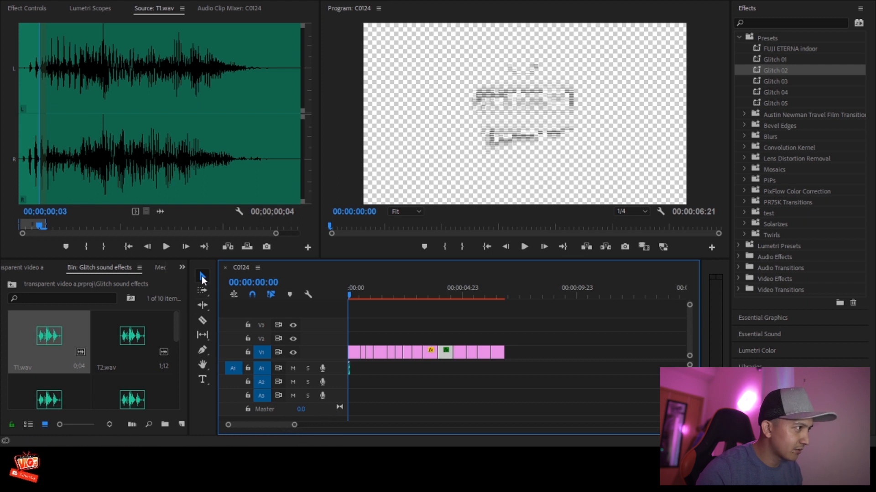
left_click_drag(294, 425, 280, 425)
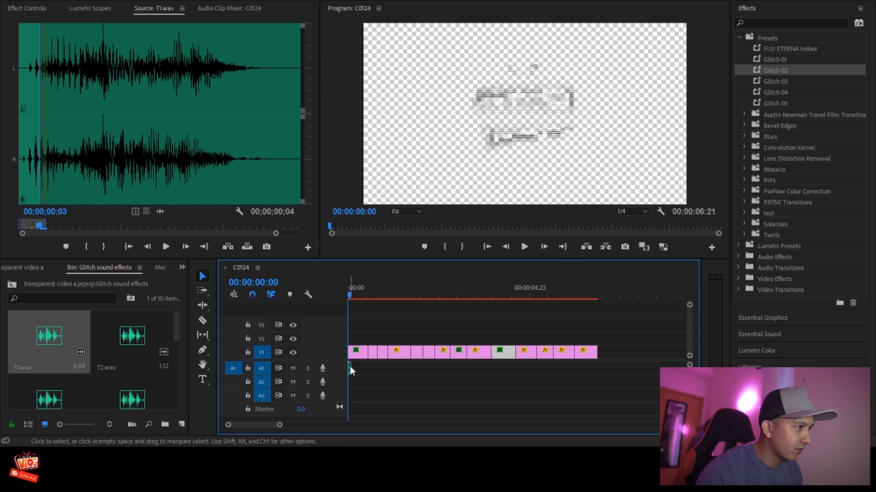
left_click_drag(349, 372, 367, 370)
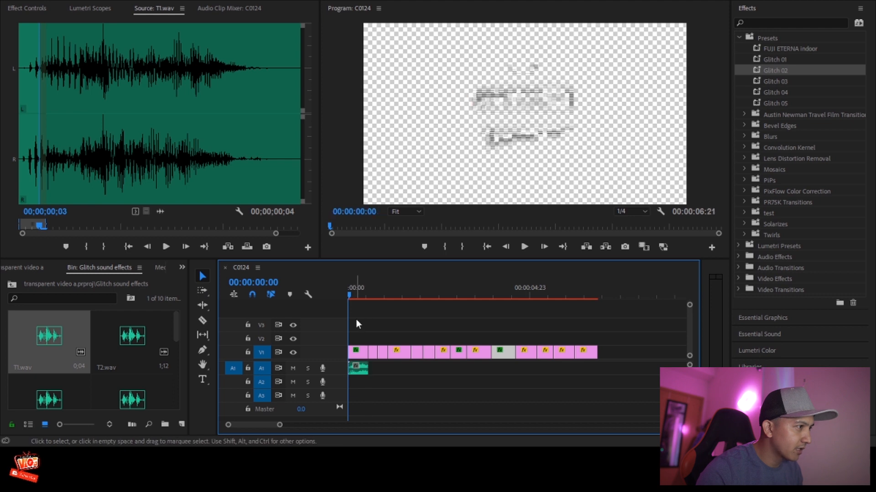
Step: Play back the opening glitch and trim the first sound clip on A1 to end at 00:00:00:09
key("space")
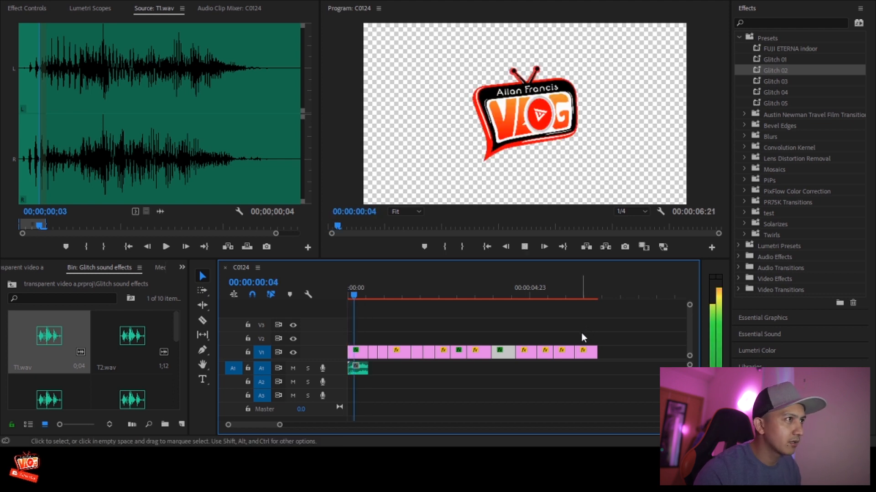
key("space")
left_click_drag(392, 296, 346, 297)
key("space")
key("space")
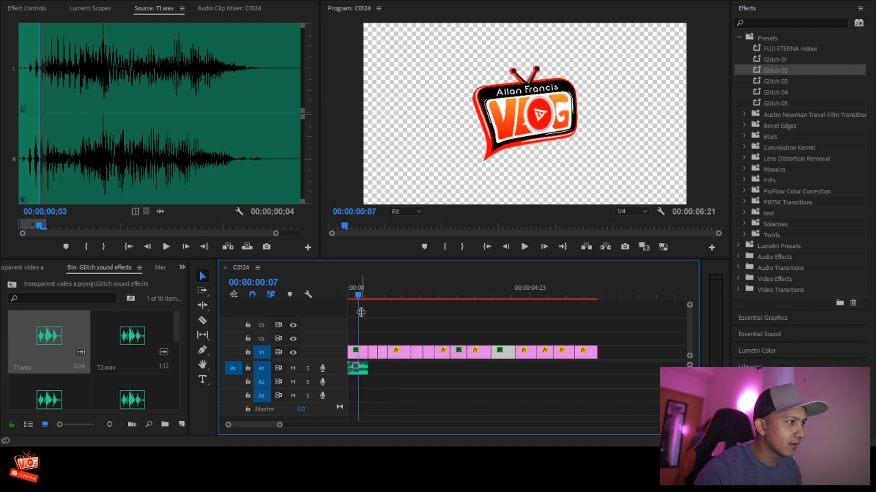
left_click_drag(361, 296, 349, 296)
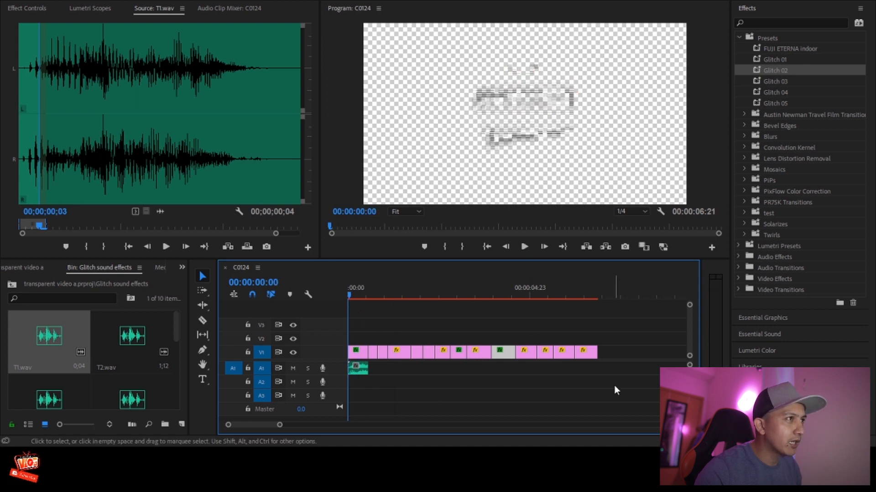
key("space")
key("space")
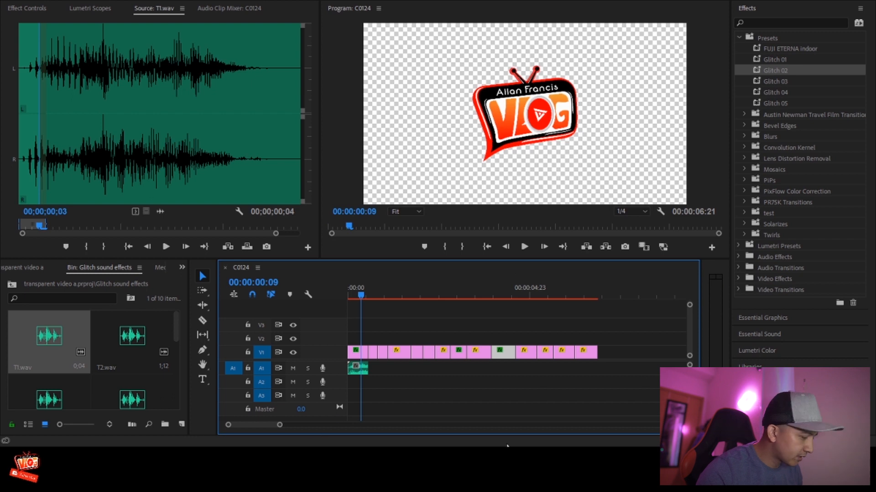
key("c")
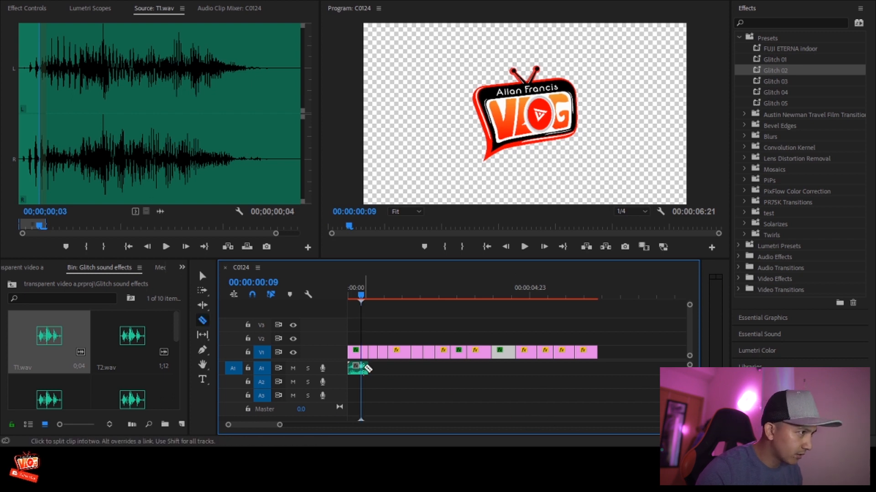
key("v")
left_click_drag(365, 368, 361, 368)
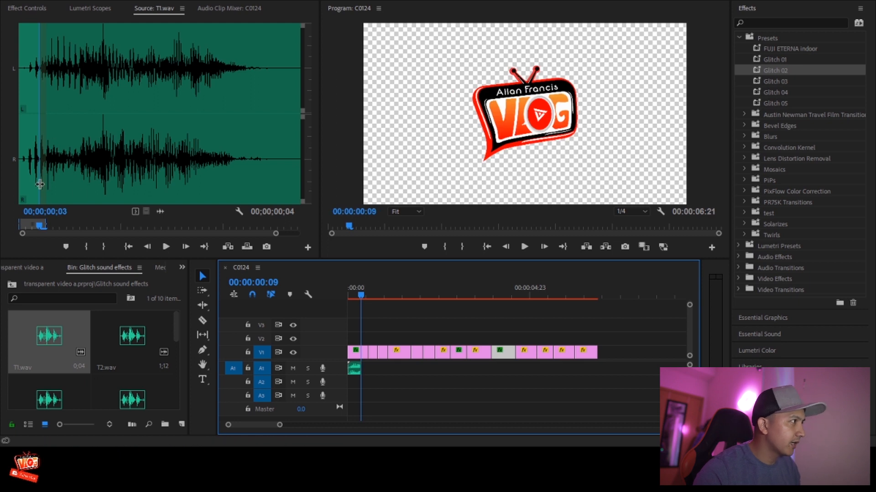
Step: Mark T1.wav from 00;00;00;07 to 00;00;00;09 and place this excerpt on A1 under the second logo segment
left_click_drag(41, 224, 69, 225)
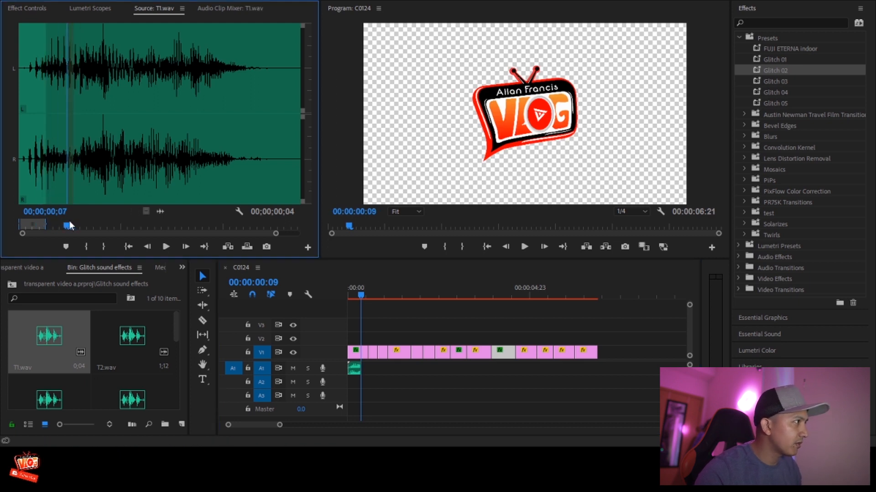
left_click(87, 247)
key("space")
left_click_drag(139, 227, 83, 214)
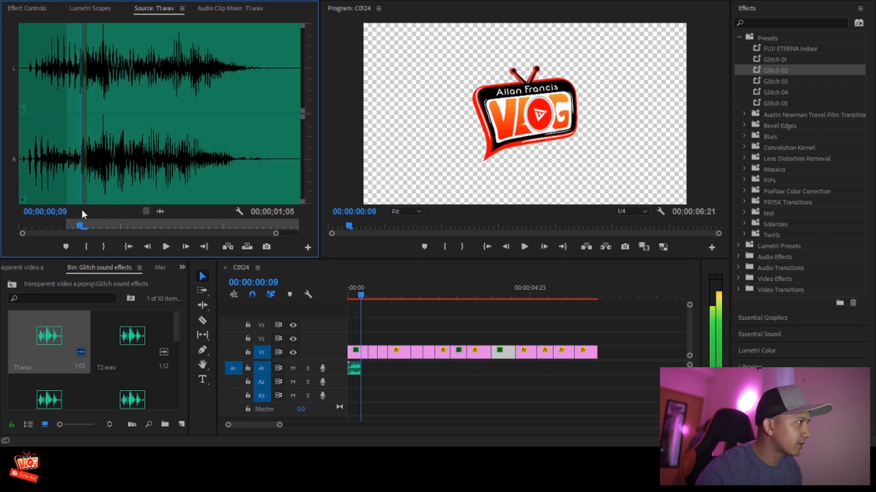
key("o")
left_click_drag(54, 340, 374, 372)
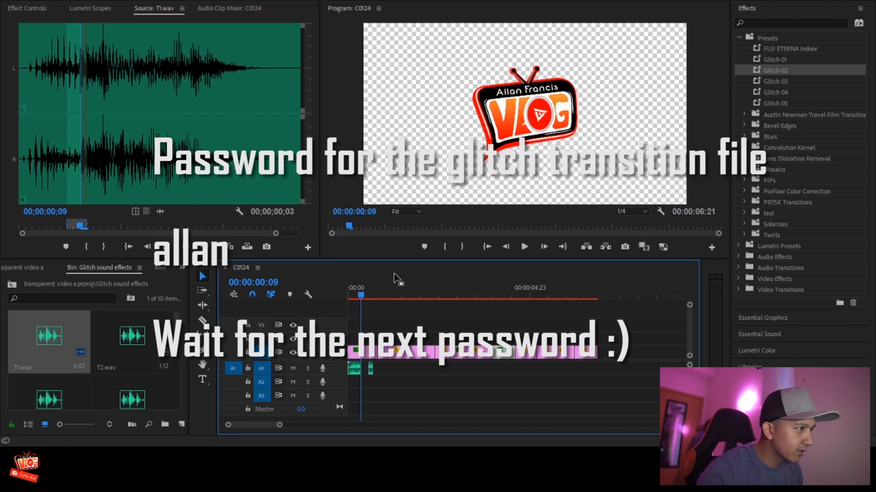
Step: Duplicate the short T1.wav clip on A1 to the start of the third logo segment
key("space")
key("space")
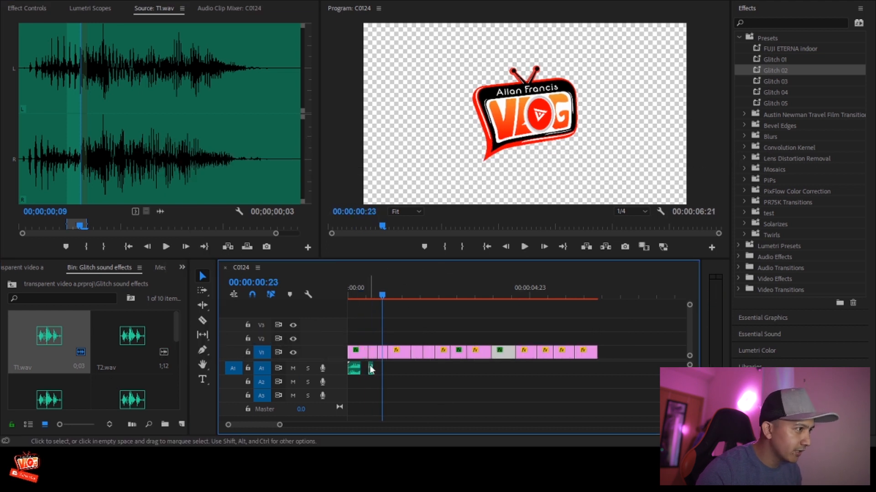
left_click(371, 368)
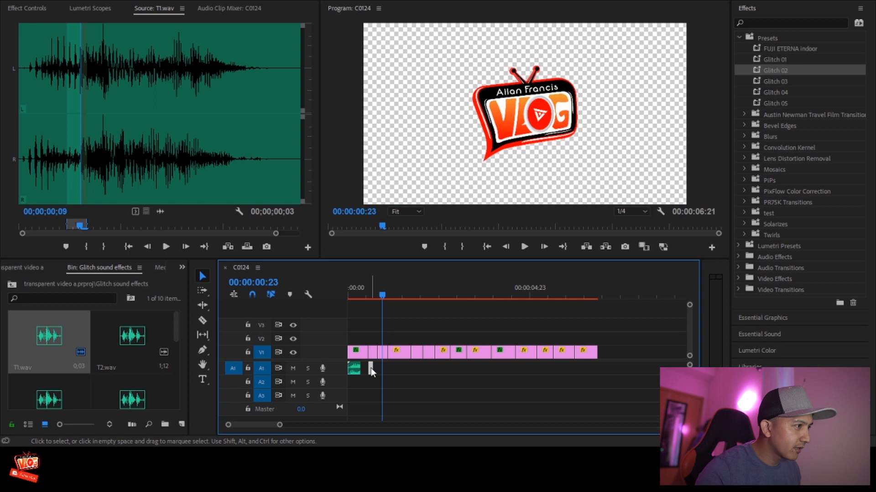
left_click_drag(371, 368, 372, 380)
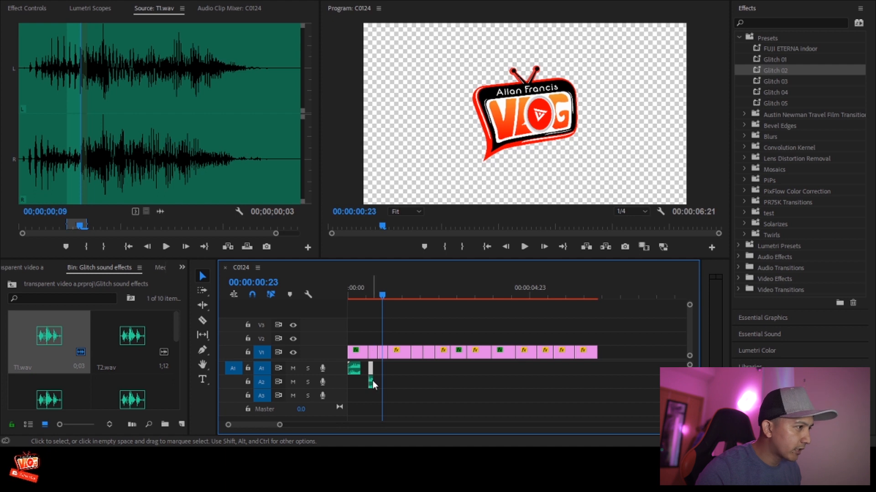
left_click_drag(371, 381, 382, 369)
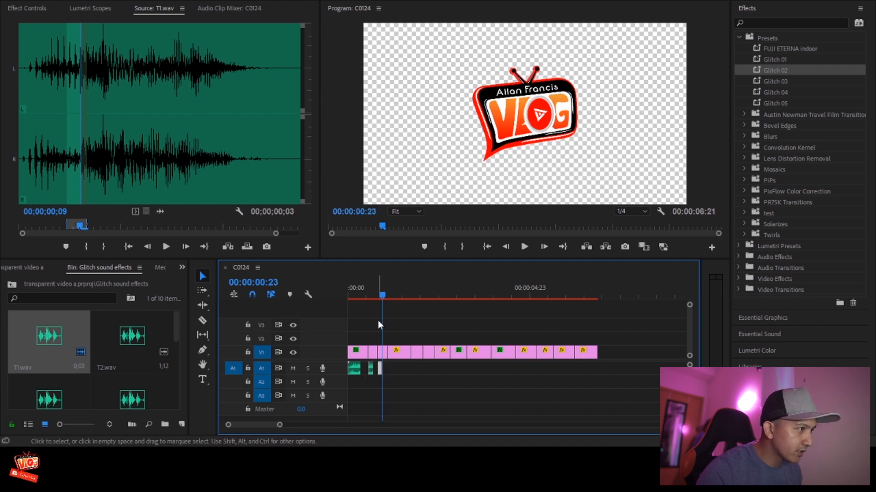
Step: Play back the short glitch sounds and the following glitch, and position the playhead at 00:00:01:18
left_click_drag(382, 296, 365, 295)
key("space")
key("space")
left_click_drag(389, 304, 358, 292)
key("space")
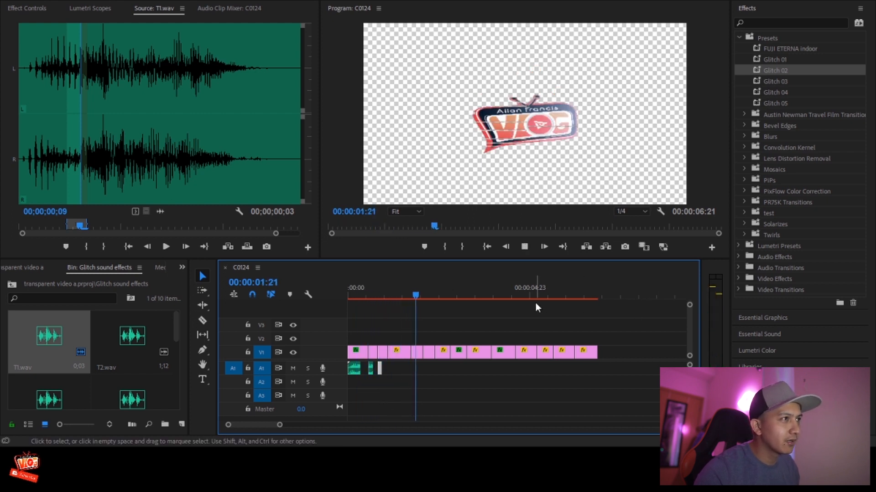
key("space")
left_click_drag(432, 299, 406, 295)
key("space")
key("space")
left_click_drag(433, 294, 409, 292)
left_click(410, 288)
Step: Place a five-frame T1.wav excerpt ending at 00;00;00;20 on A1 at 00:00:01:18 and extend it across the next two logo segments
left_click_drag(81, 229, 157, 225)
key("i")
left_click(104, 246)
left_click_drag(39, 347, 413, 367)
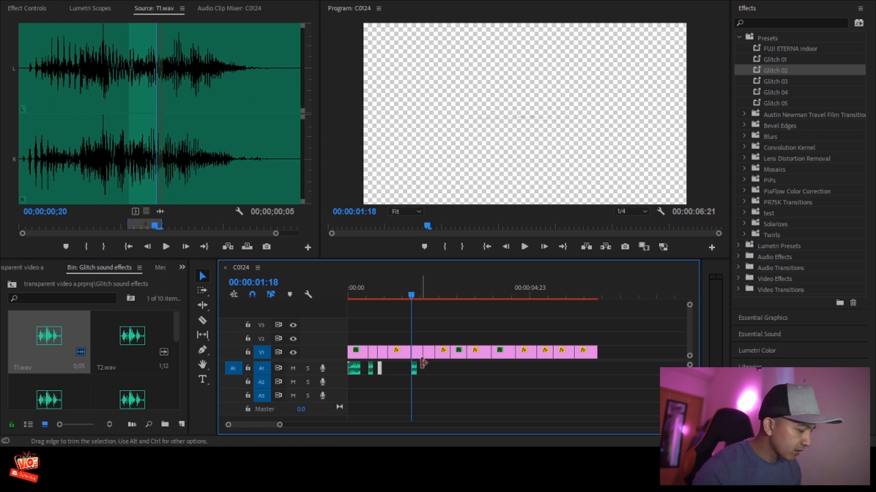
left_click_drag(416, 369, 434, 369)
Step: Paste a copy of the short glitch sound at 00:00:03:15 and move it to the end of that logo segment on A1
key("space")
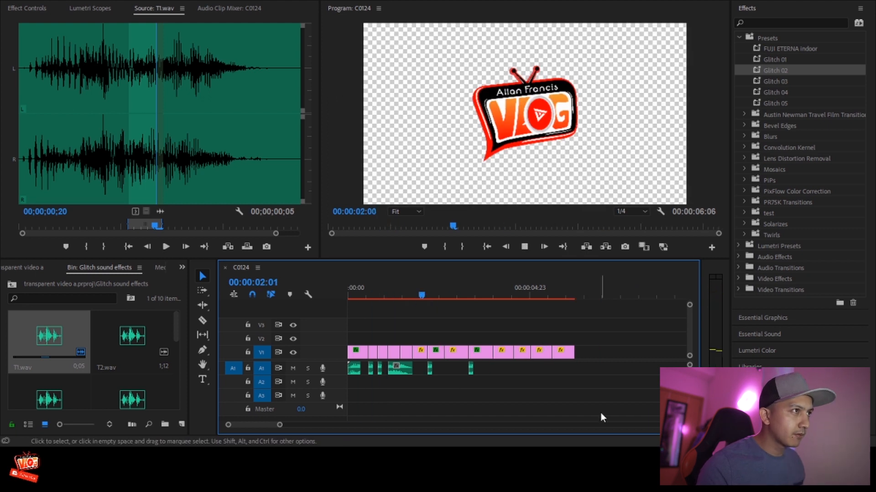
left_click(479, 294)
key("ctrl+v")
left_click_drag(483, 372, 491, 370)
Step: Delete the last four logo segments on V1, after the final glitch sound
left_click(503, 354)
left_click(503, 327)
left_click_drag(503, 330, 607, 363)
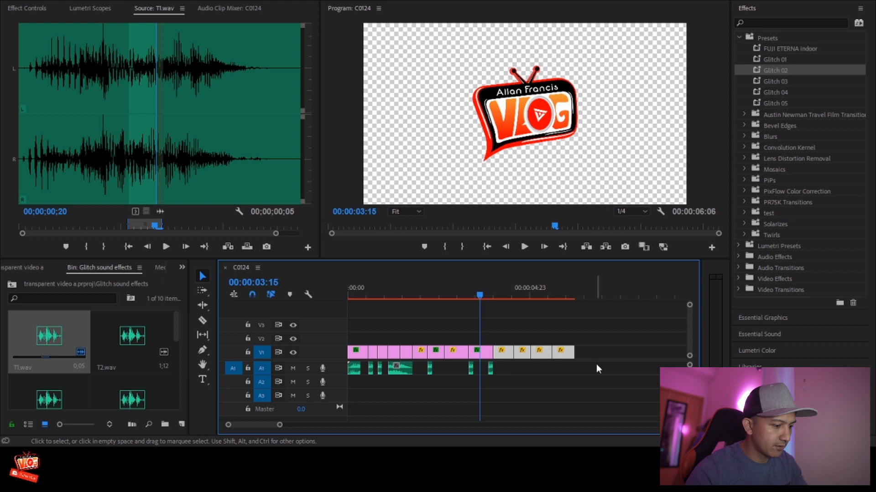
key("Delete")
Step: Cut the last logo segment at 00:00:03:21 and apply the Glitch 04 preset to its final piece
left_click_drag(480, 296, 490, 295)
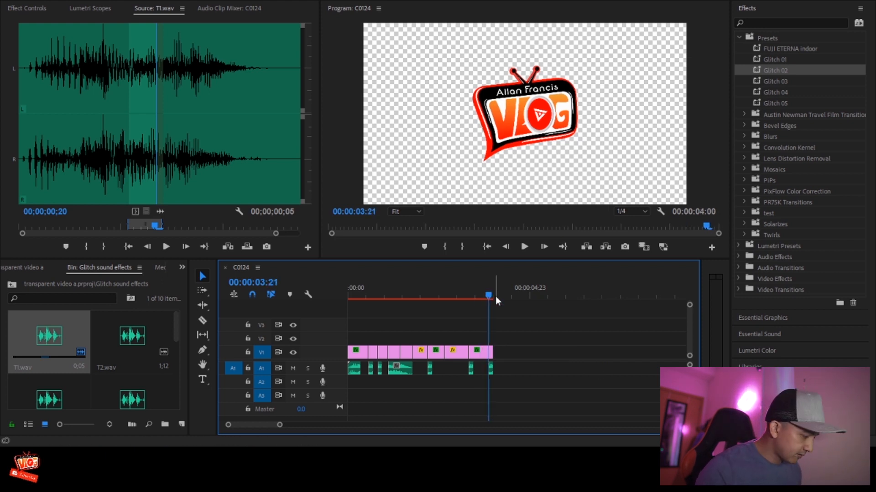
key("c")
left_click_drag(781, 92, 492, 352)
left_click_drag(486, 295, 344, 288)
key("space")
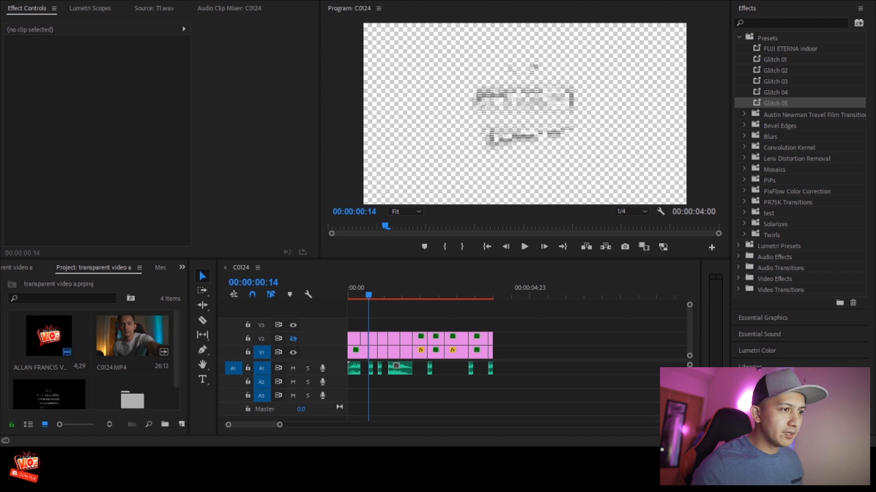
Step: Import subscribe.png into the project and place it on V3 at the sequence start
left_click_drag(197, 403, 37, 355)
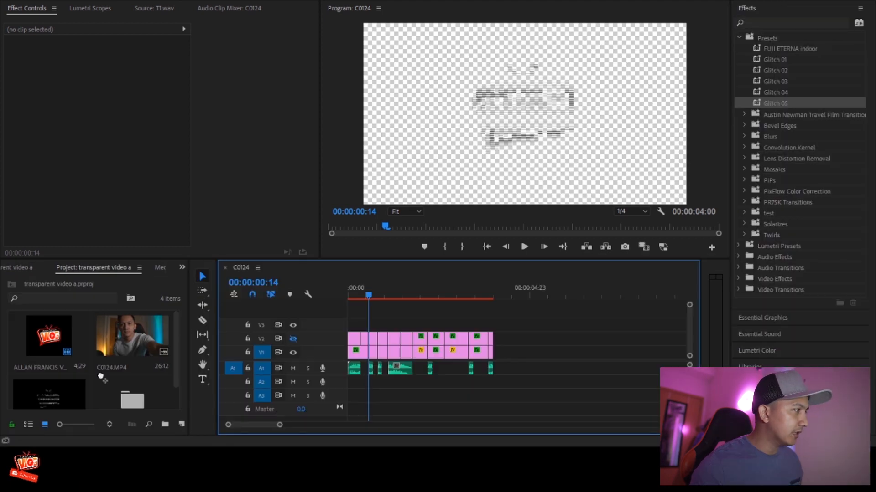
left_click_drag(28, 338, 343, 334)
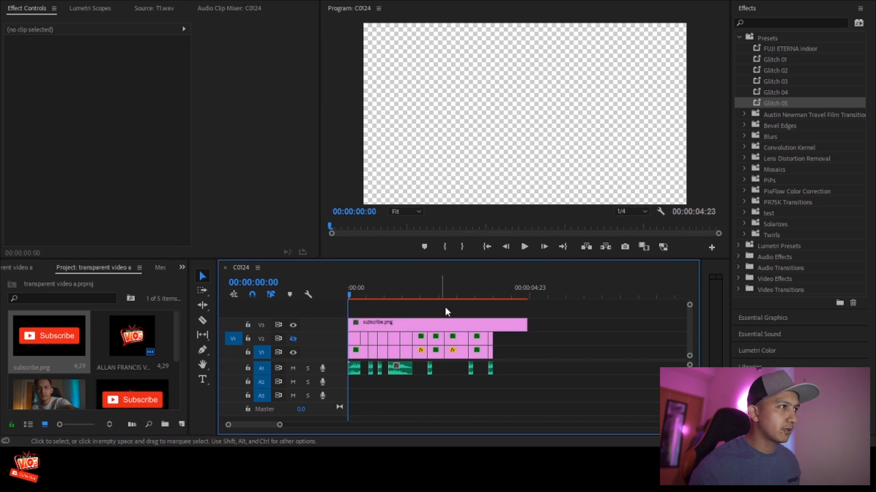
key("space")
Step: Scale the subscribe.png clip to 41, place it tilted beneath the logo, and return the playhead to 00:00:00:00
left_click(466, 324)
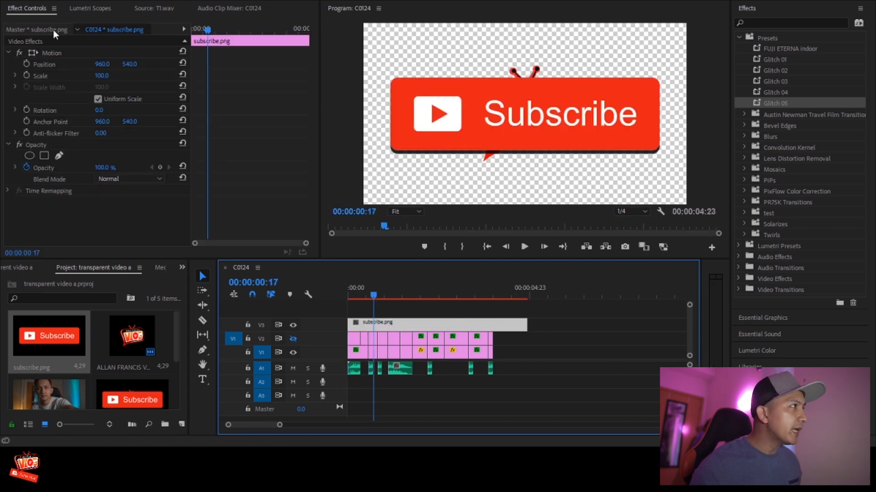
left_click(72, 9)
left_click(36, 10)
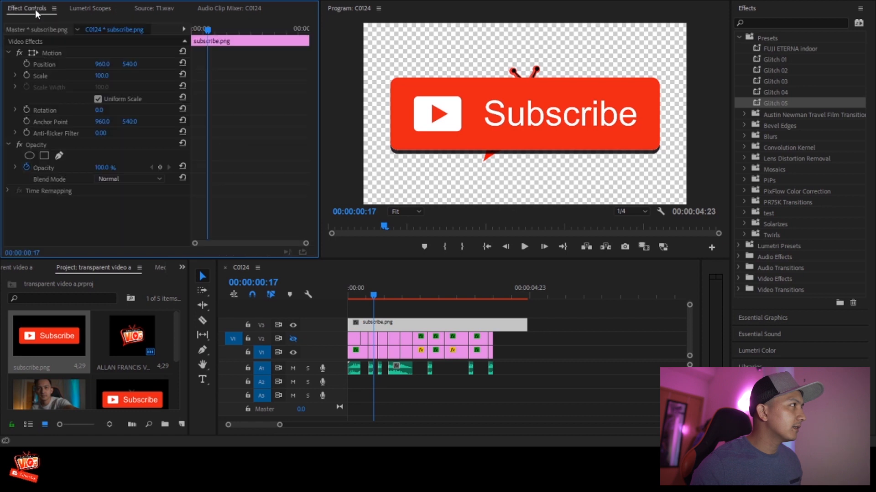
left_click_drag(103, 76, 76, 76)
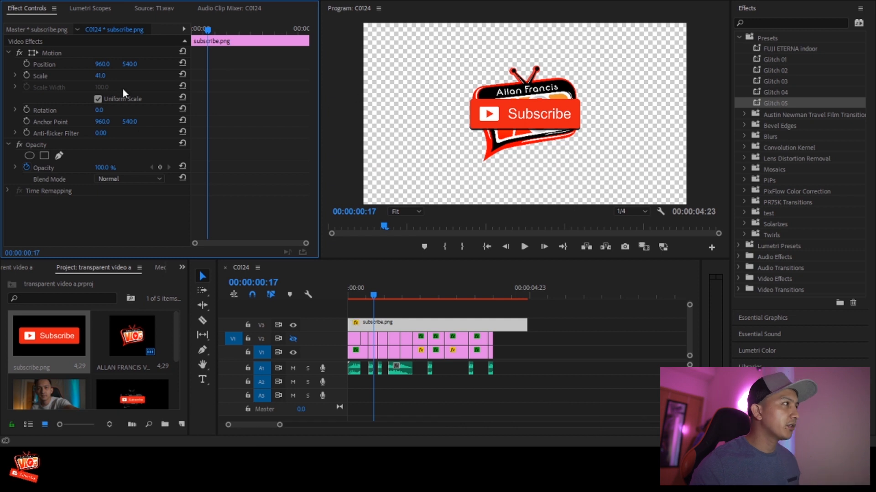
left_click(58, 66)
left_click_drag(556, 93, 535, 131)
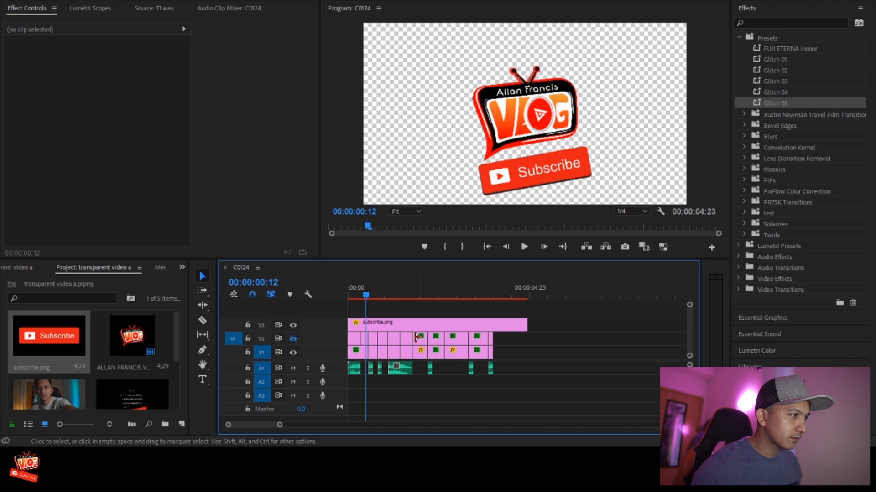
left_click_drag(365, 295, 321, 288)
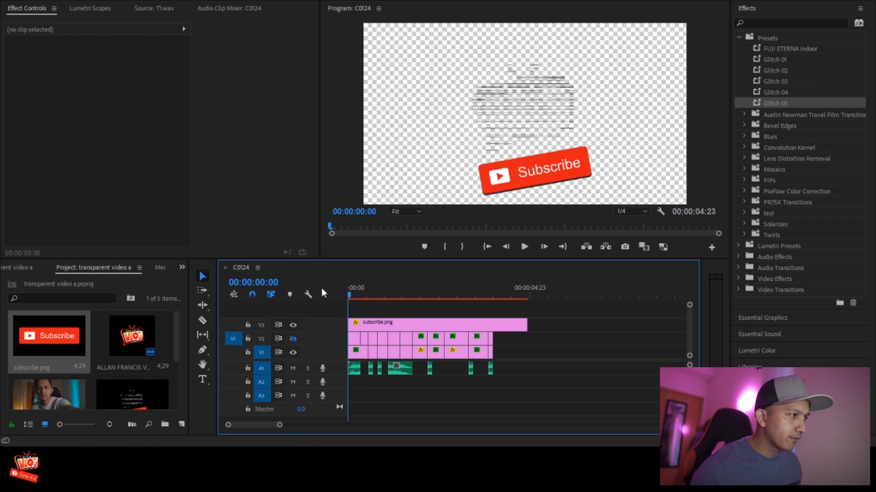
Step: Cut subscribe.png on V3 at the end of the first logo segment and delete its leading piece
key("c")
left_click(360, 325)
key("v")
left_click(354, 327)
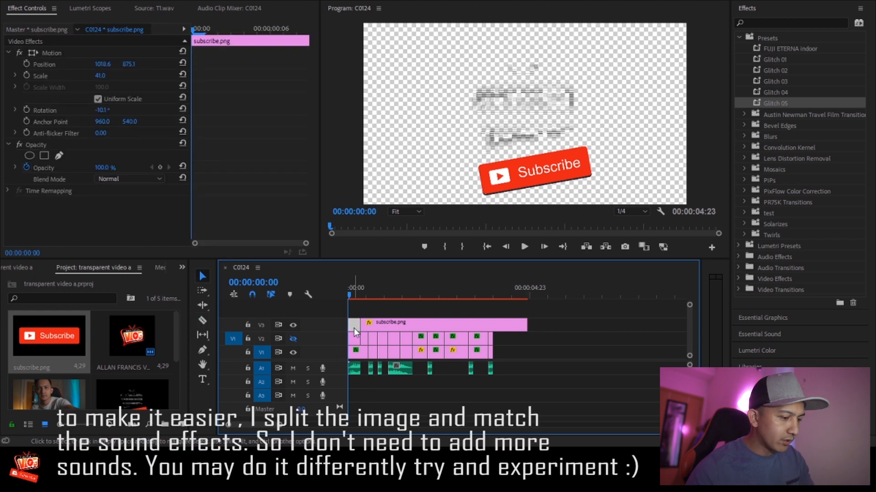
key("Delete")
Step: Cut subscribe.png at 00:00:00:13 and delete the short piece before the cut
key("space")
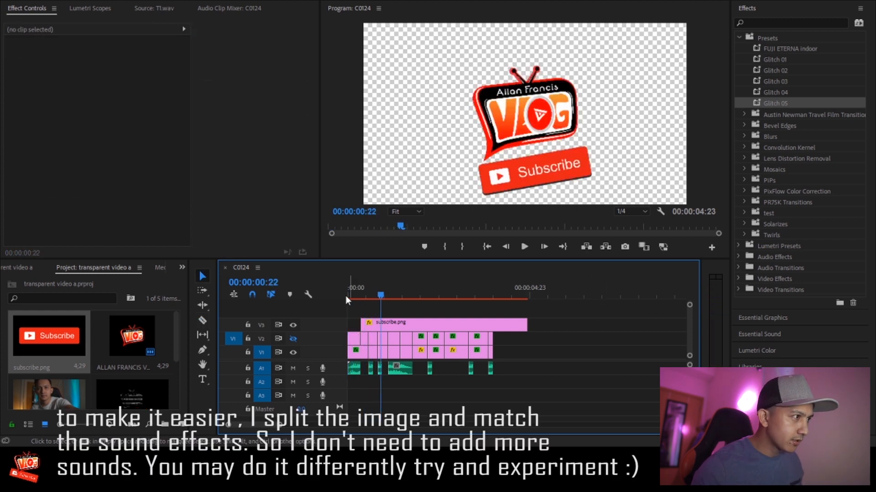
left_click_drag(383, 292, 367, 295)
key("c")
left_click(367, 325)
key("v")
left_click(366, 325)
key("Delete")
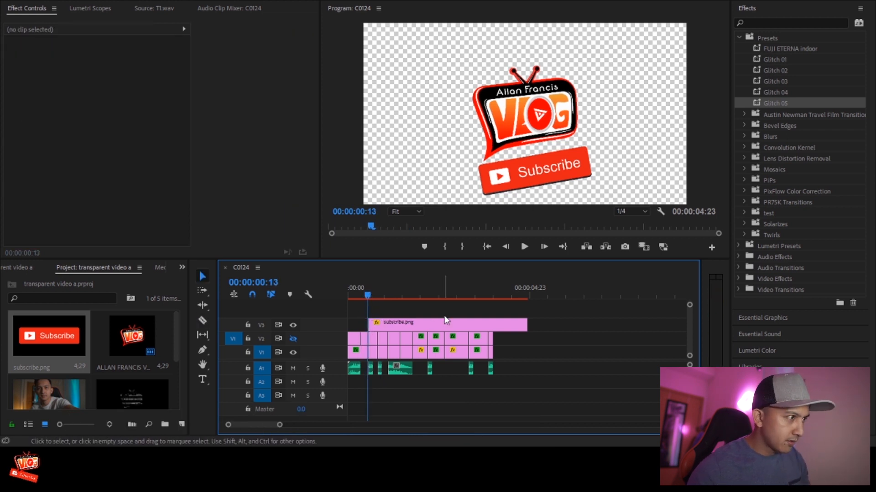
Step: Cut subscribe.png at 00:00:00:20, apply the Glitch 03 preset to the piece before the cut, and preview it
left_click_drag(367, 297, 376, 298)
key("c")
left_click(782, 82)
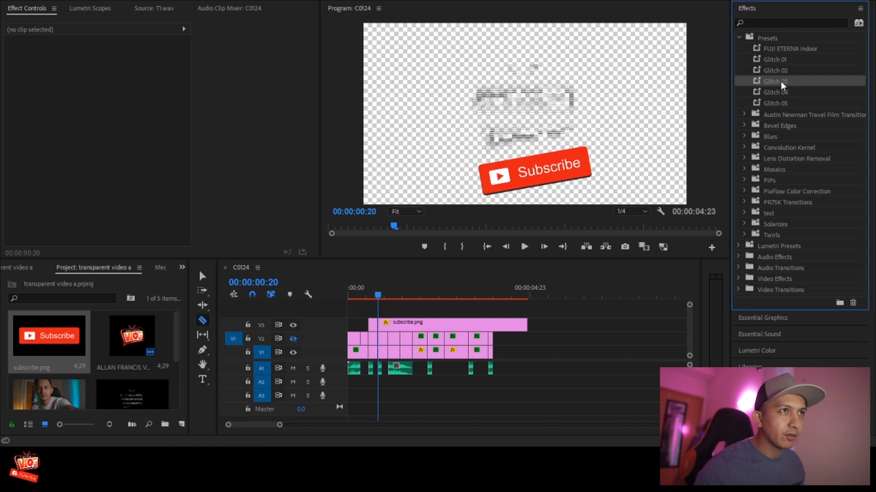
left_click_drag(782, 82, 374, 325)
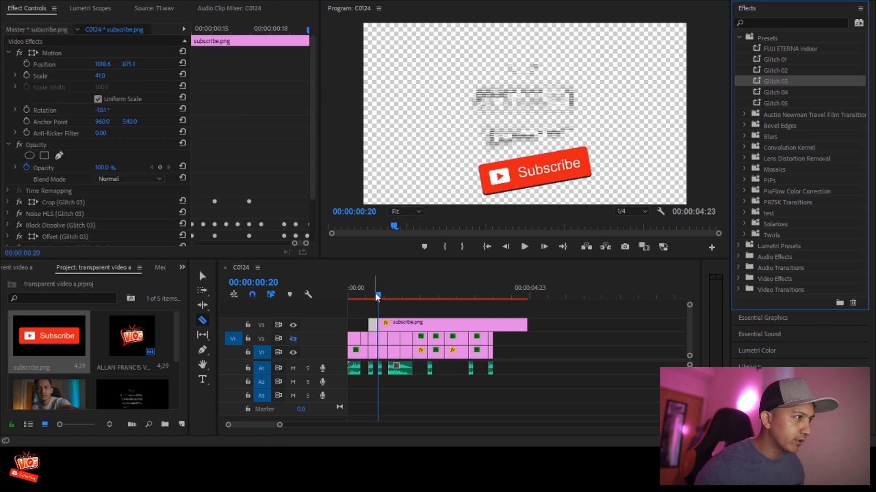
key("space")
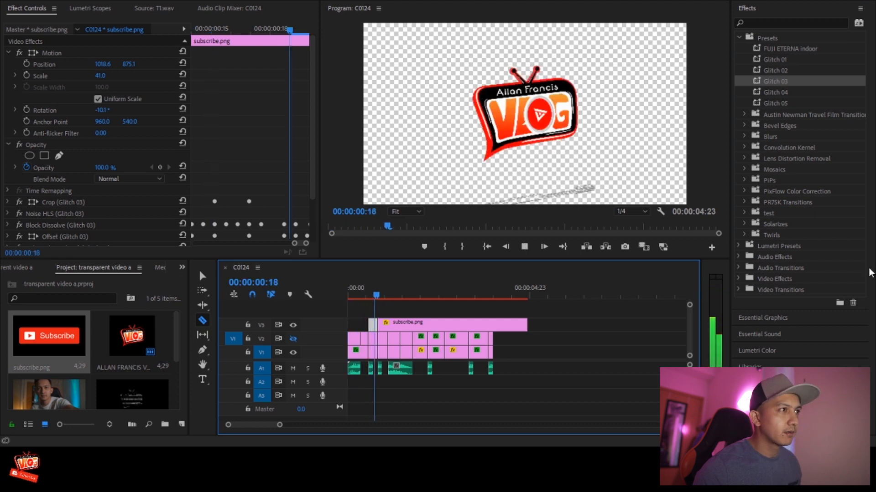
key("space")
Step: Cut subscribe.png at 00:00:01:10 and at the next glitch sound, and apply the Glitch 04 preset to the piece between the cuts
mouse_move(395, 291)
left_mouse_down()
mouse_move(387, 295)
mouse_move(398, 299)
left_mouse_up()
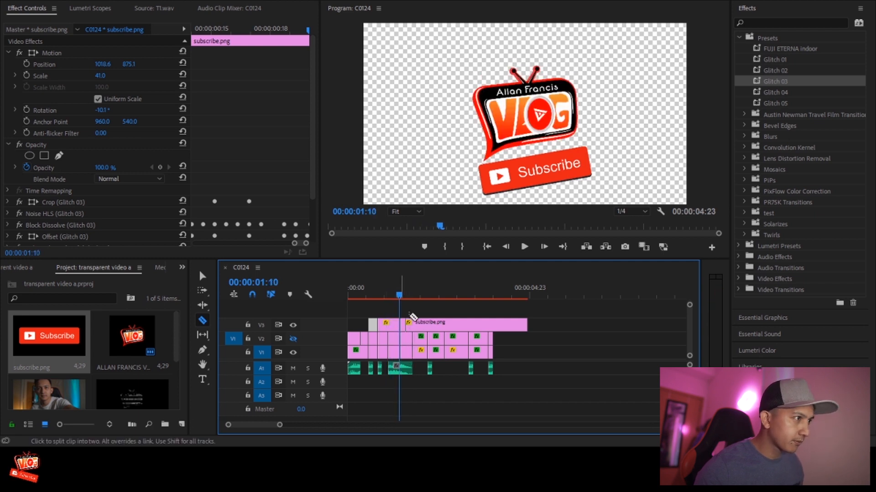
left_click(400, 324)
left_click_drag(784, 92, 412, 326)
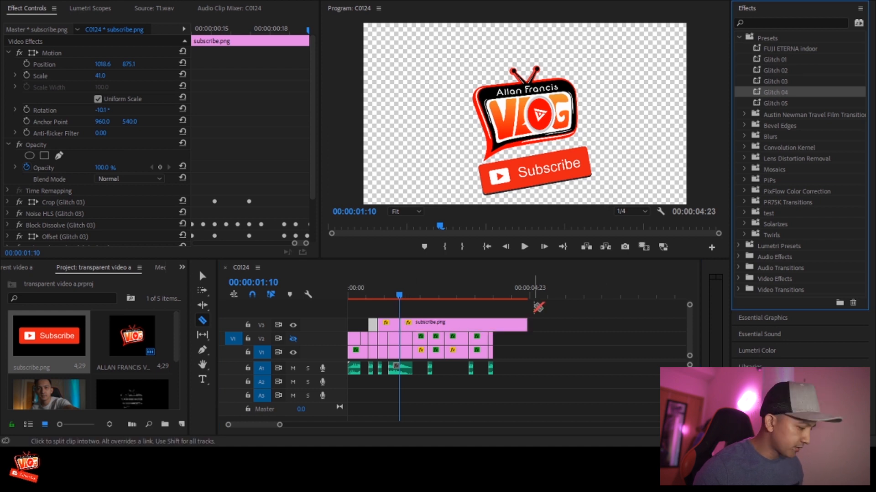
left_click(429, 324)
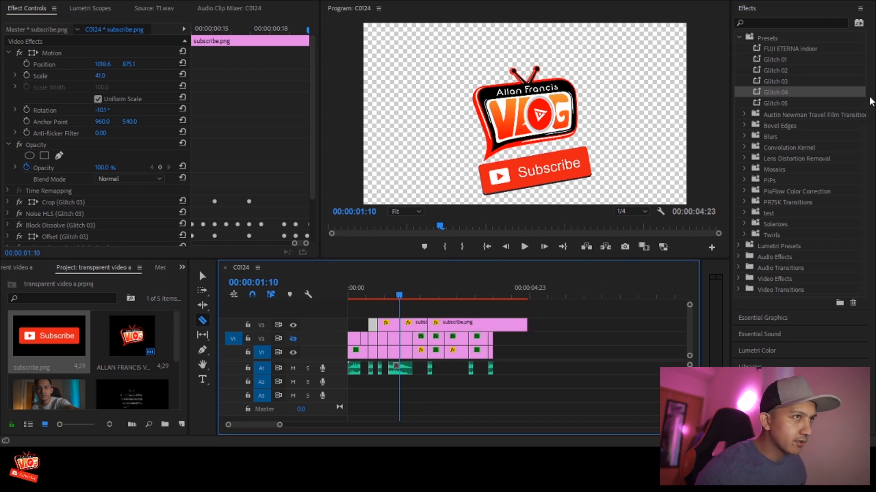
left_click_drag(780, 93, 412, 322)
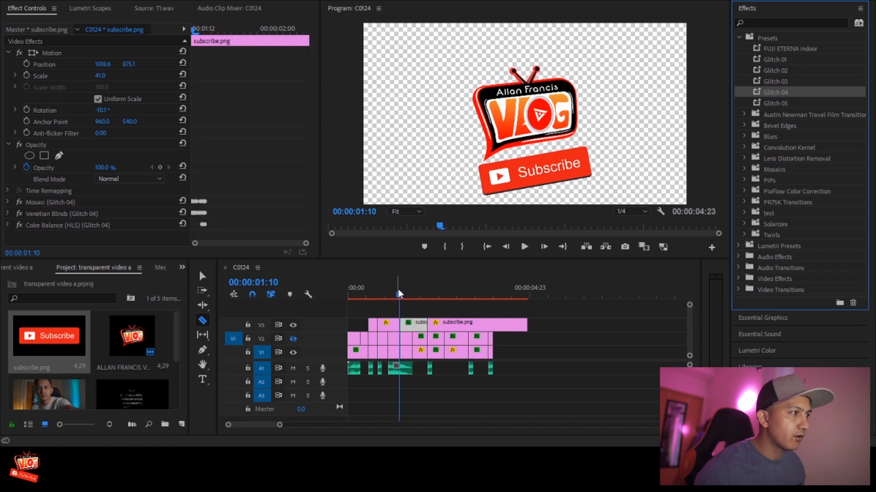
key("Home")
key("space")
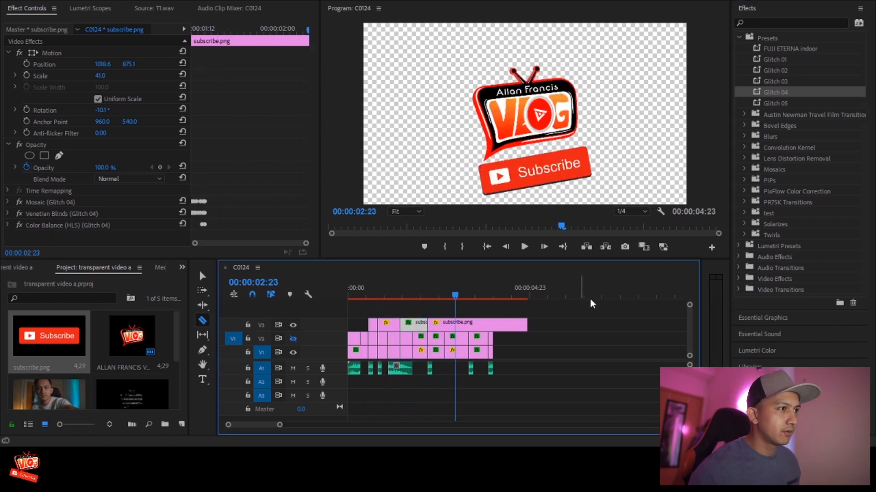
key("space")
Step: Cut subscribe.png at 00:00:03:20 and remove the part that extends past the end of the logo segments
left_click_drag(475, 297, 487, 298)
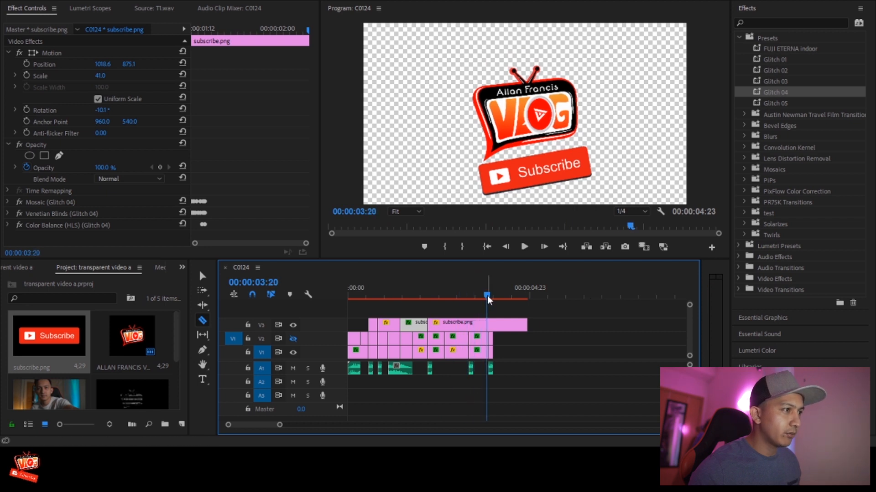
left_click(493, 324)
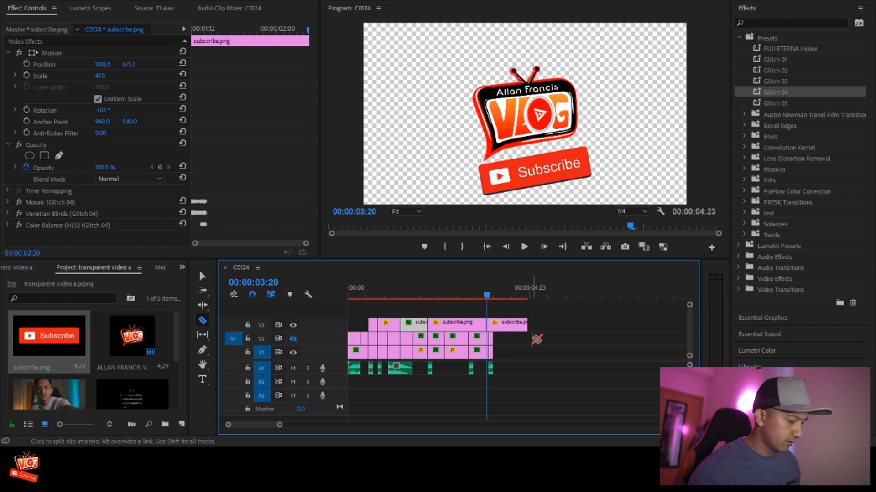
key("v")
left_click_drag(493, 325, 492, 325)
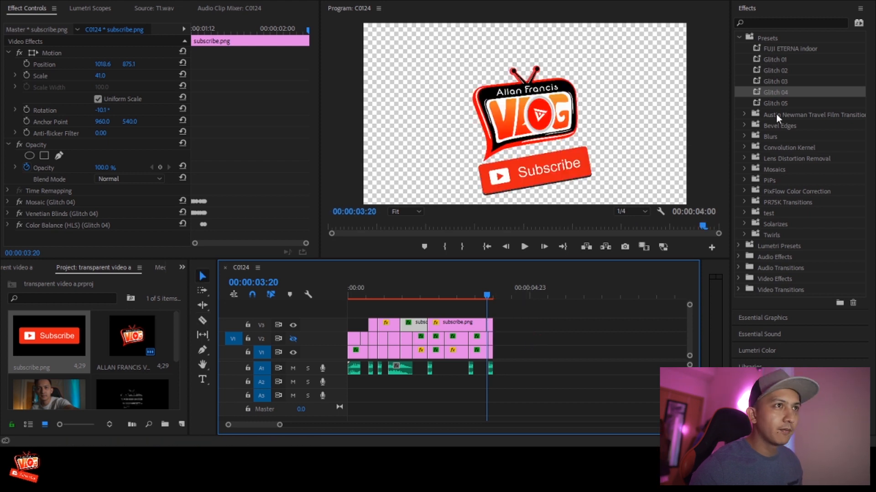
Step: Apply the Glitch 04 preset to the final short piece of subscribe.png and preview the ending
left_click_drag(779, 92, 467, 298)
key("space")
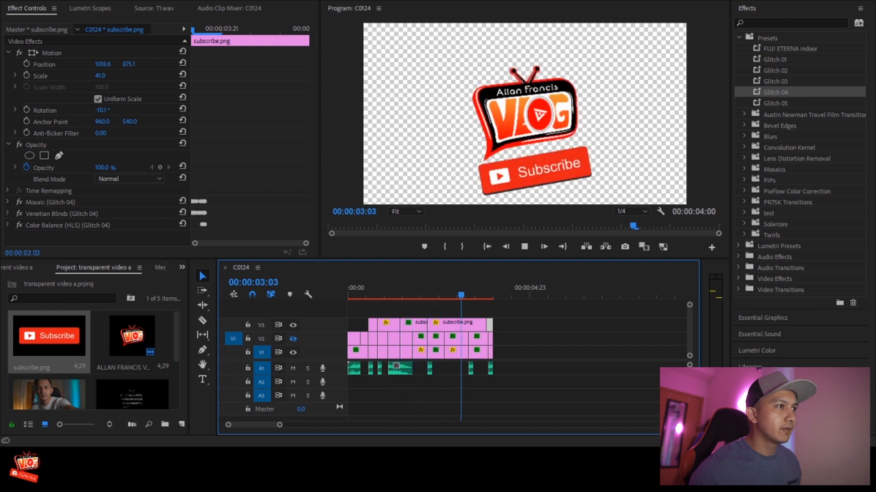
key("space")
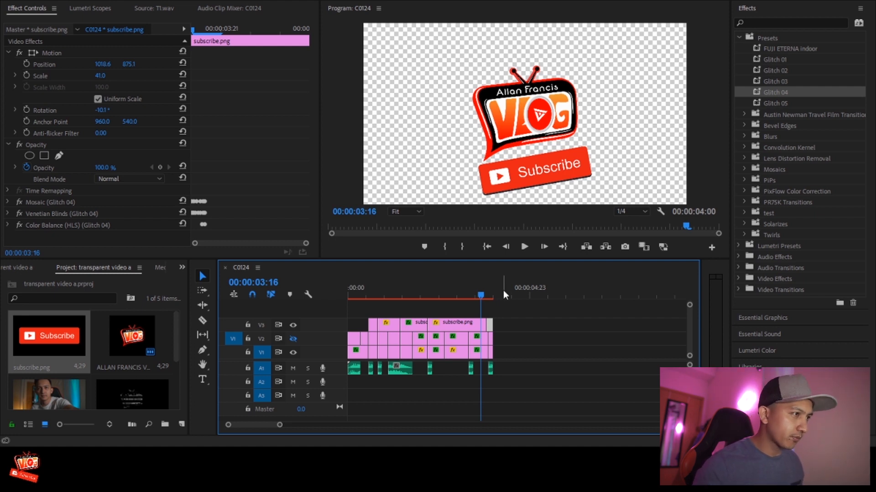
Step: Play the whole sequence from the start and return the playhead to 00:00:00:00
key("Home")
key("space")
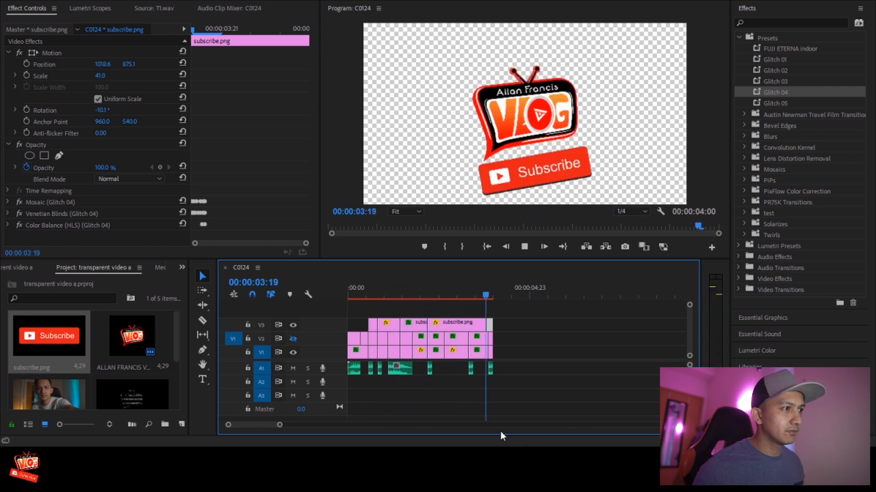
key("space")
left_click_drag(371, 292, 255, 317)
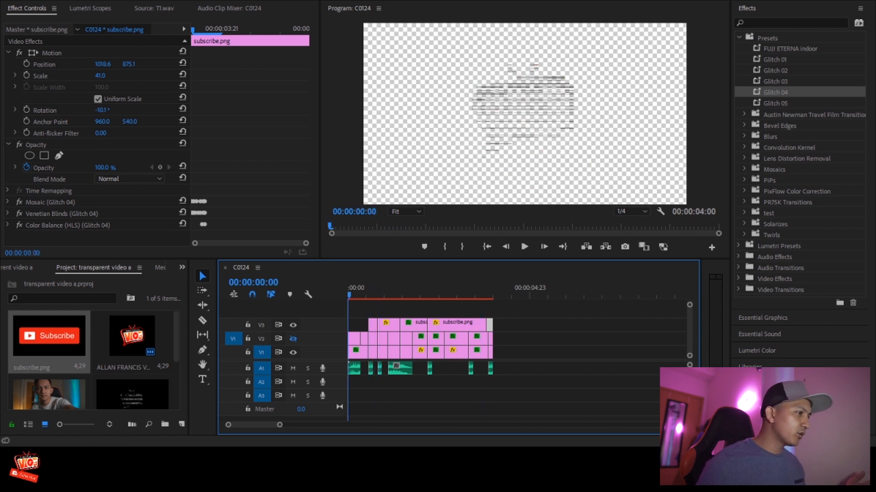
Step: Import me and baby.png and place it on V4 starting level with subscribe.png, trimmed to end with the other clips
key("ctrl+m")
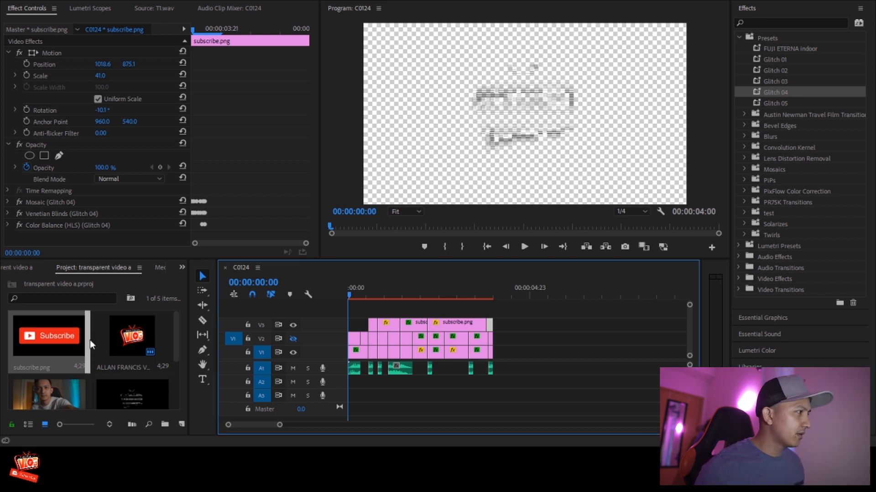
left_click_drag(30, 335, 370, 313)
left_click_drag(548, 314, 492, 313)
Step: Scale me and baby.png to 56 and position it at 286.4, 810.0 in the lower-left corner of the frame
left_click(434, 314)
left_click(390, 294)
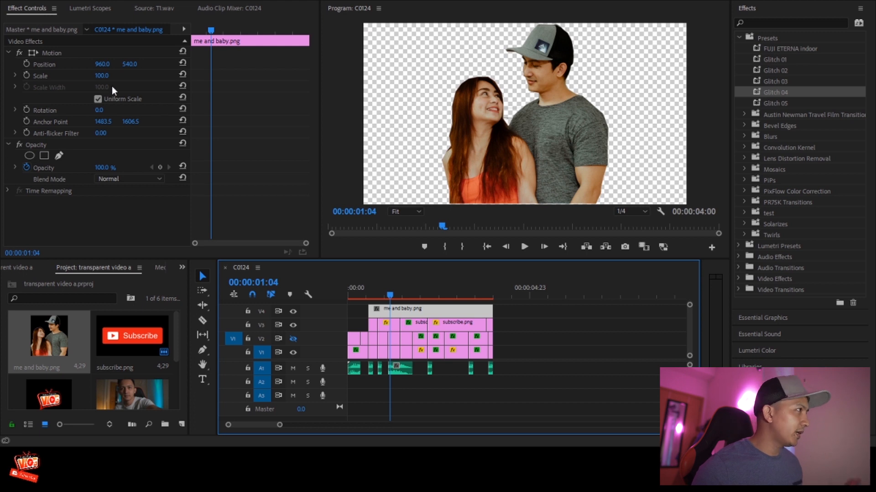
left_click_drag(105, 76, 93, 76)
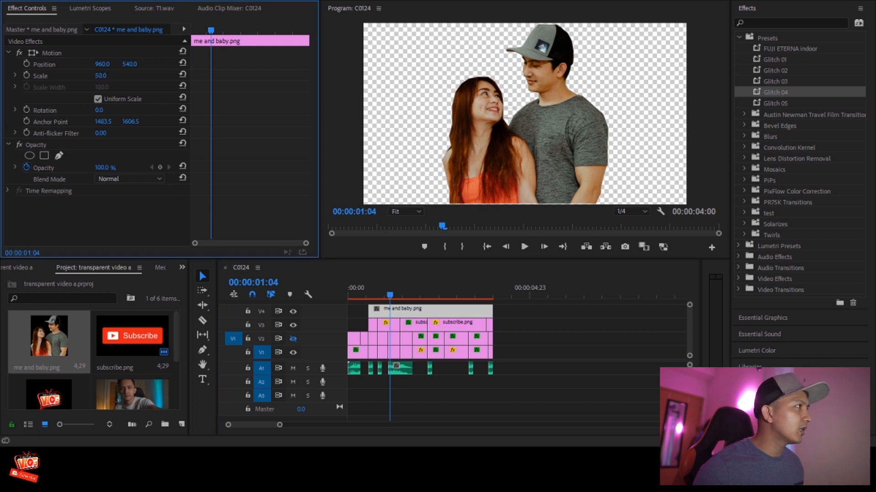
left_click(513, 91)
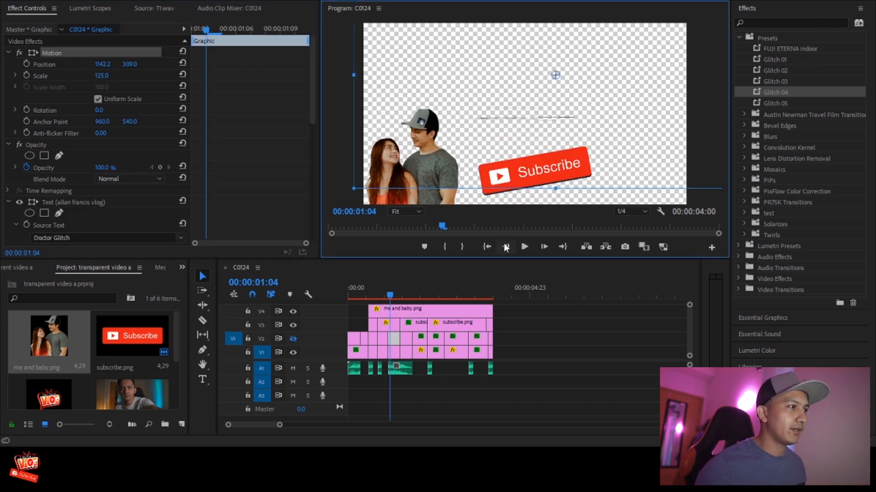
Step: Play the sequence from 00:00:00:08 to check me and baby.png alongside the logo and Subscribe button
left_click(504, 281)
left_click(360, 290)
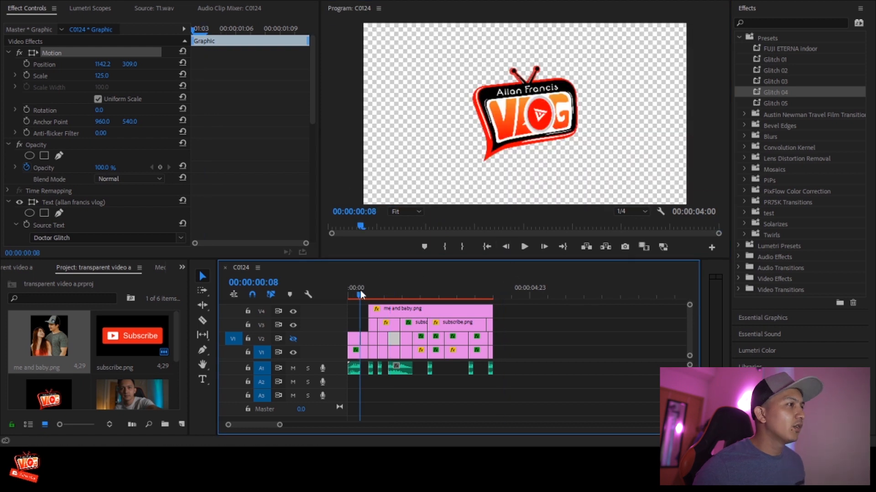
key("space")
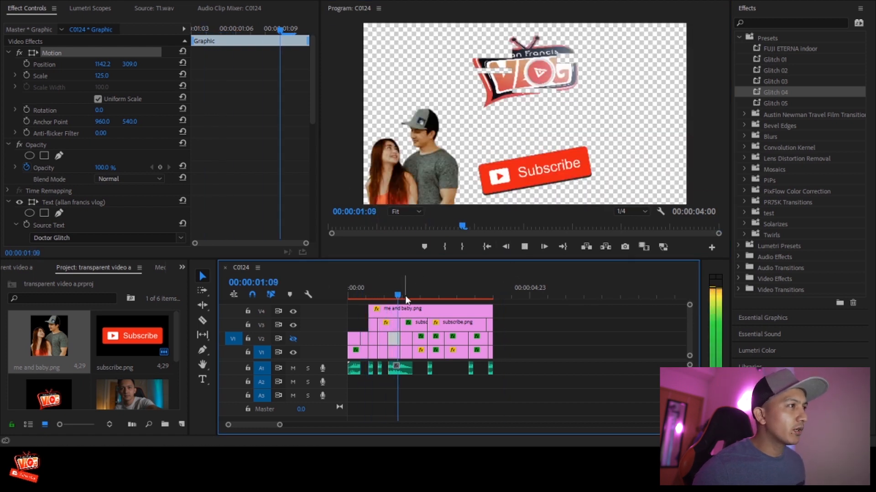
key("space")
Step: Cut me and baby.png on V4 at the first two subscribe.png cuts and at the end of the following short glitch sound
left_click_drag(402, 297, 375, 288)
key("c")
left_click(379, 309, "shift")
left_click(400, 296)
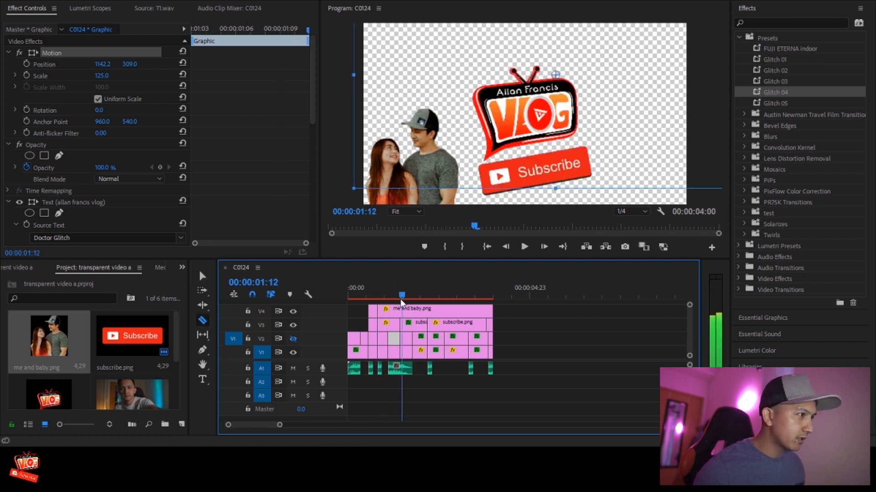
left_click(400, 310, "shift")
key("Down")
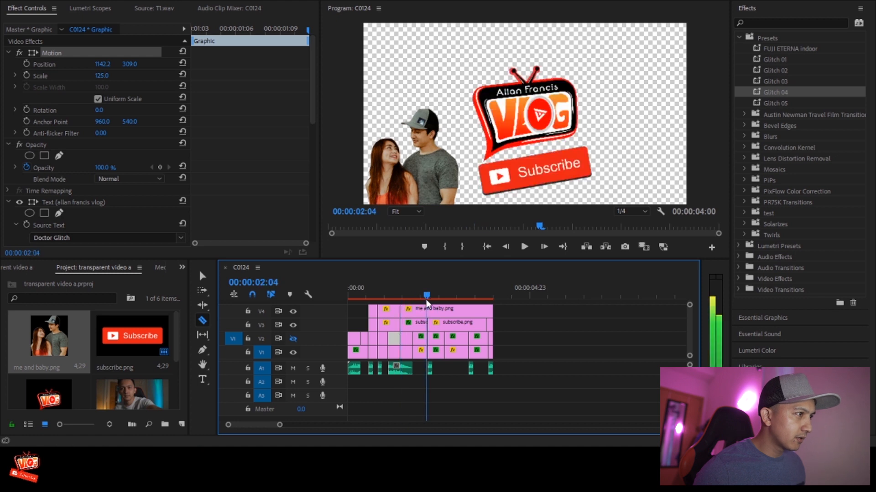
left_click(432, 310, "shift")
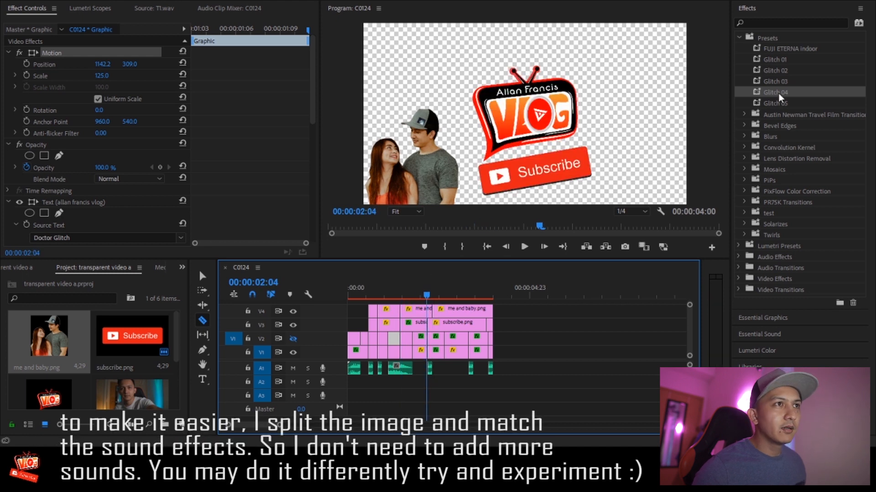
Step: Apply the Glitch 03 preset to the second piece of me and baby.png and play the sequence from the start
left_click_drag(775, 82, 386, 310)
key("Home")
key("space")
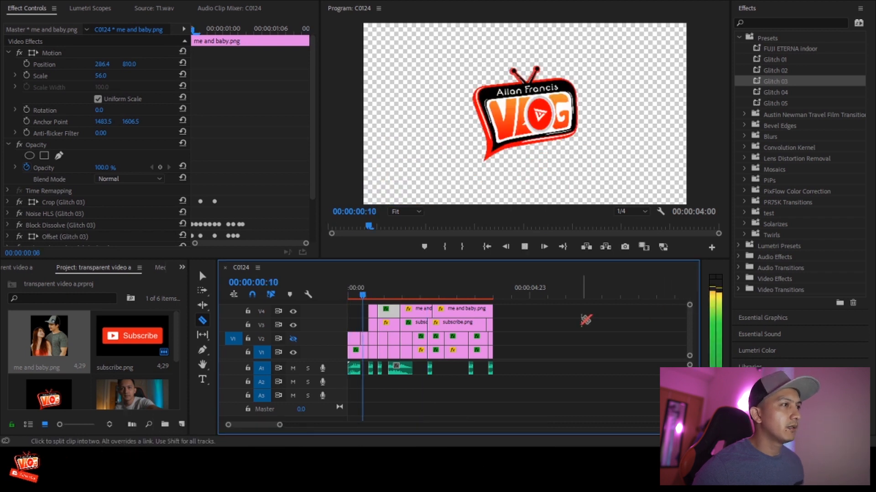
key("space")
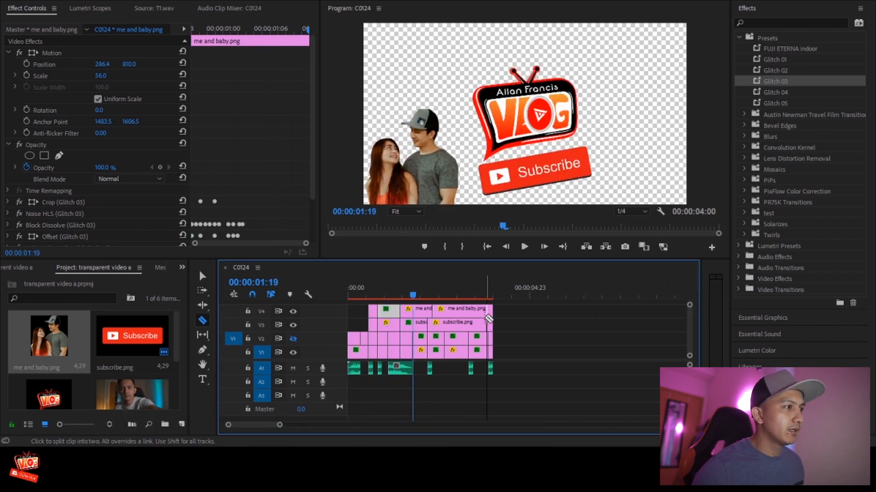
Step: Split me and baby.png at 00:00:02:05 and apply the Glitch 03 preset to the short piece above the glitch sound
left_click(428, 296)
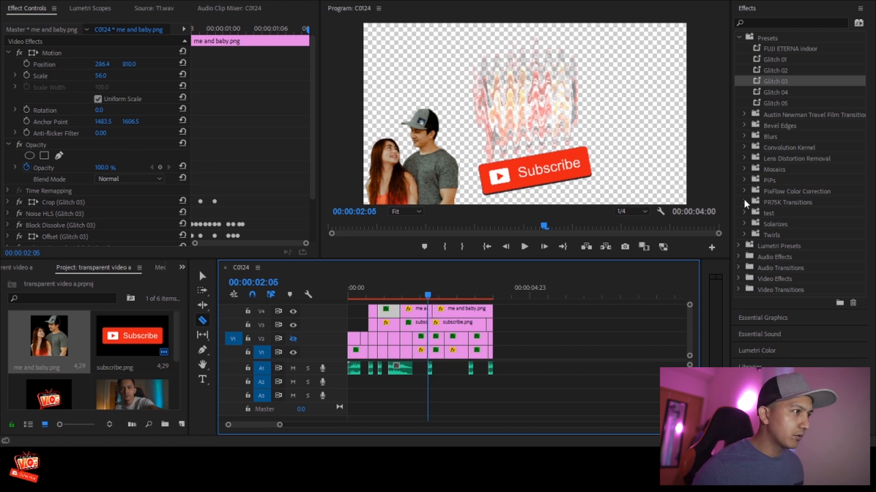
left_click_drag(775, 81, 438, 307)
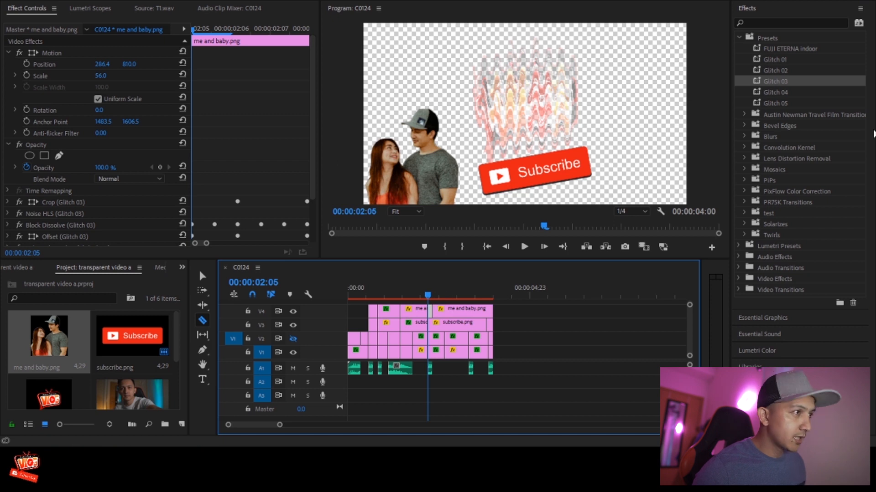
left_click_drag(791, 84, 431, 322)
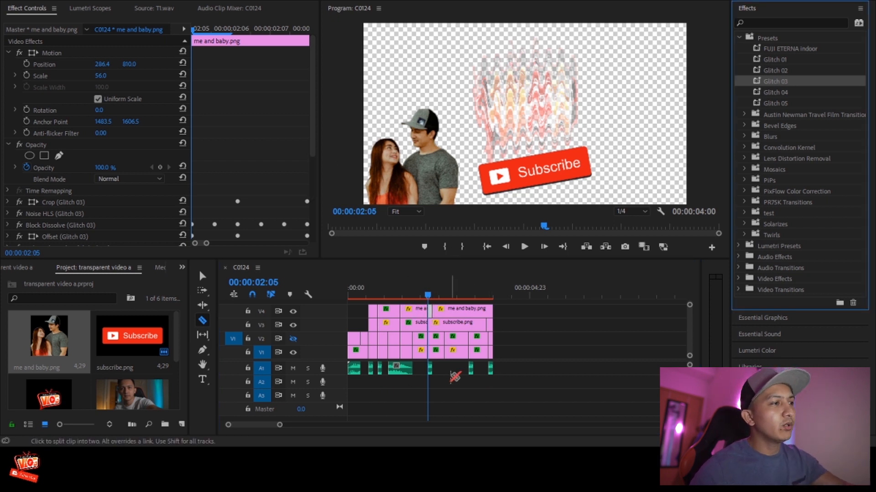